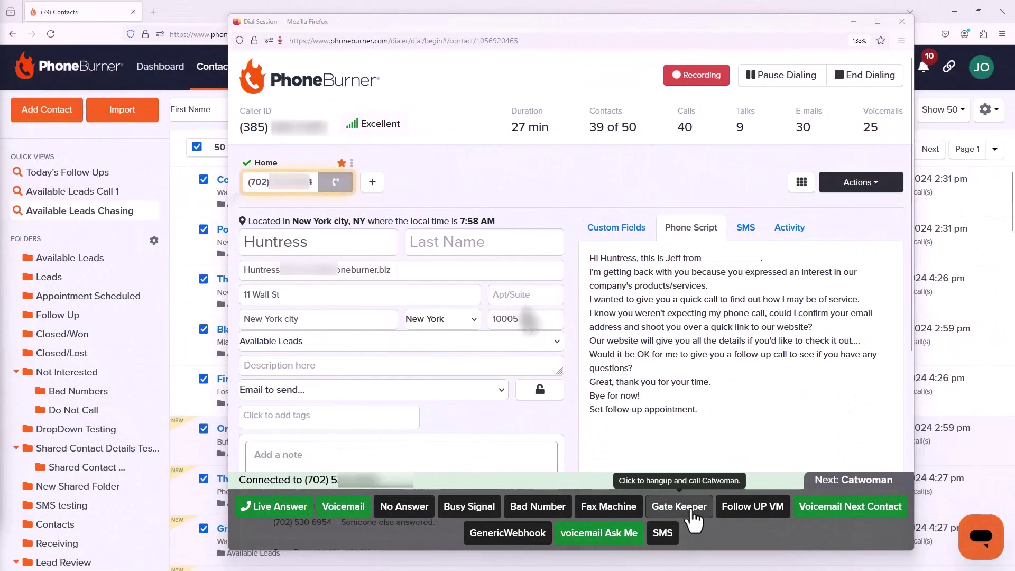
Log Gate Keeper and Voicemail call results, then mark the next call Live Answer and end it
left_click(682, 507)
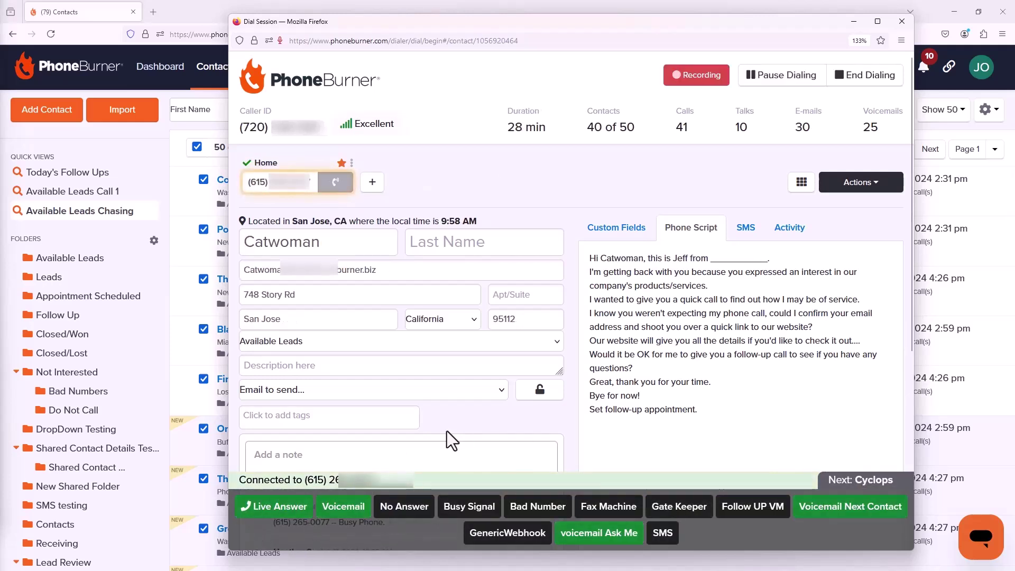
left_click(344, 510)
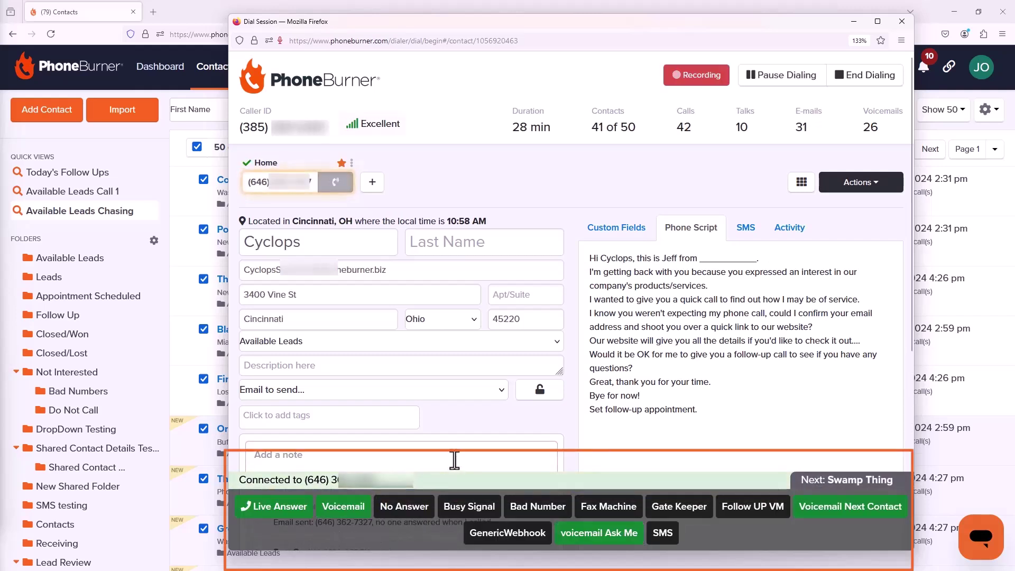
left_click(285, 510)
left_click(492, 507)
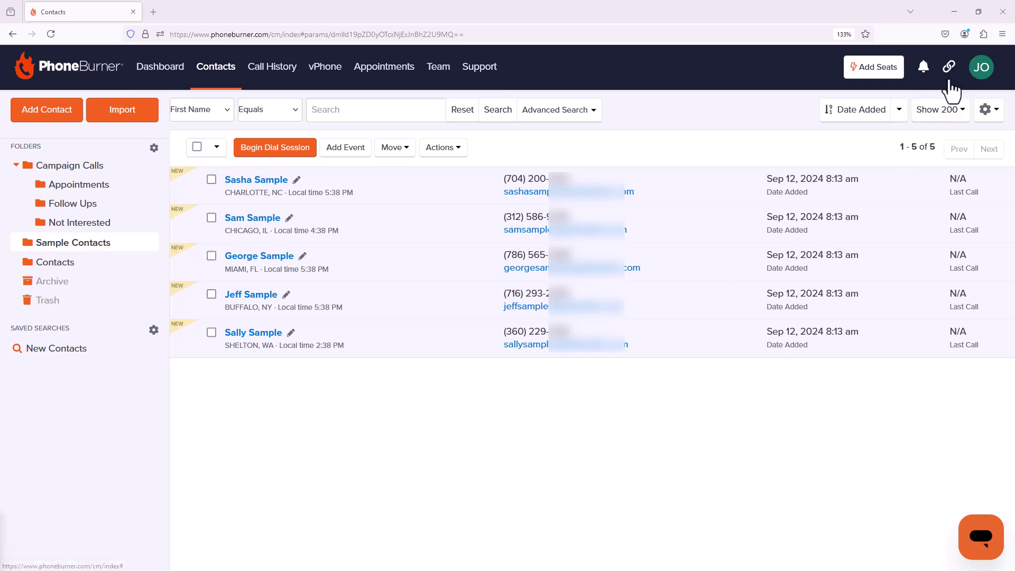
Go to Dial Session settings from the JO account menu and show the Dispositions page
left_click(981, 71)
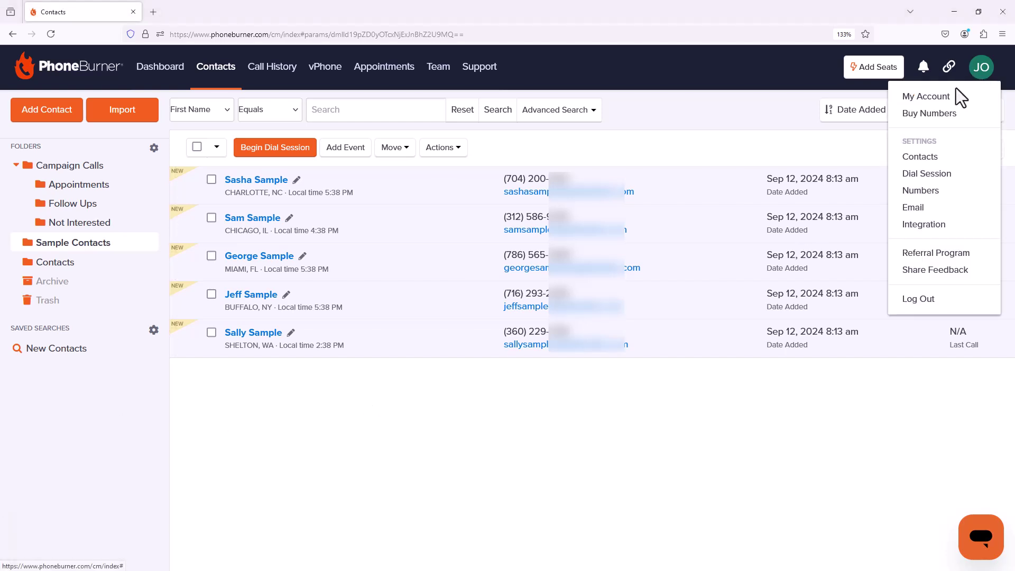
left_click(926, 175)
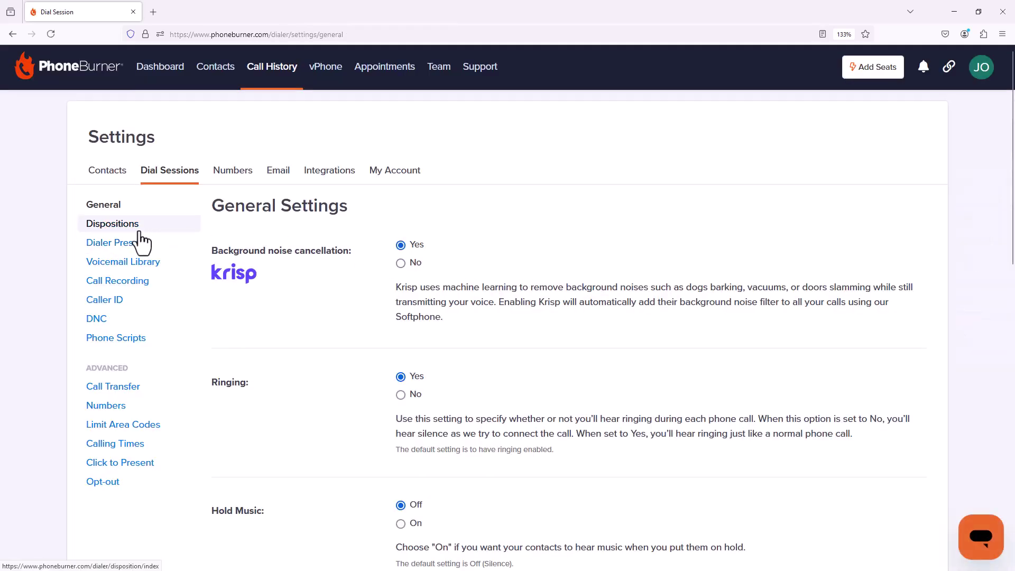
left_click(133, 228)
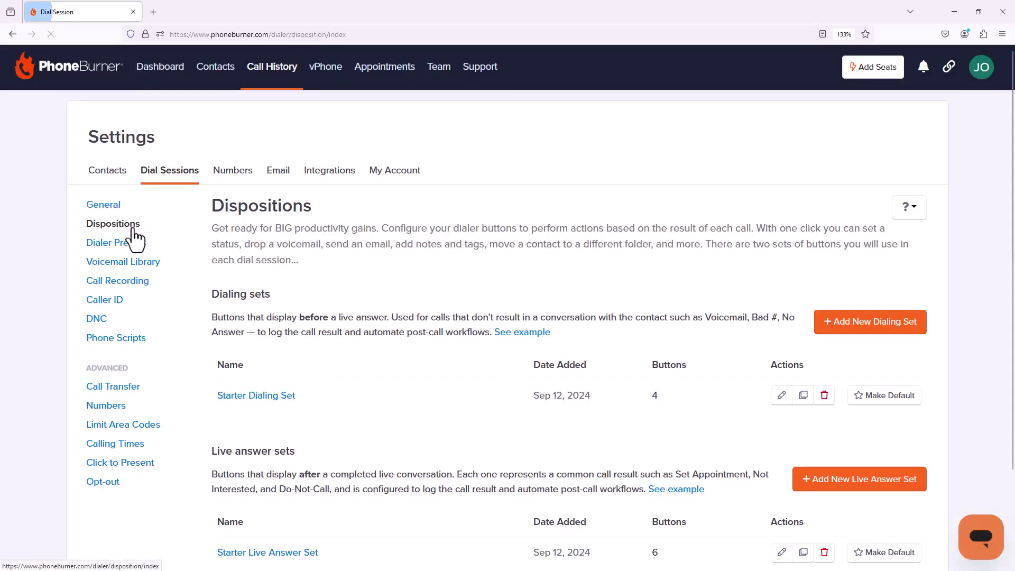
scroll(290, 259, "down", 2)
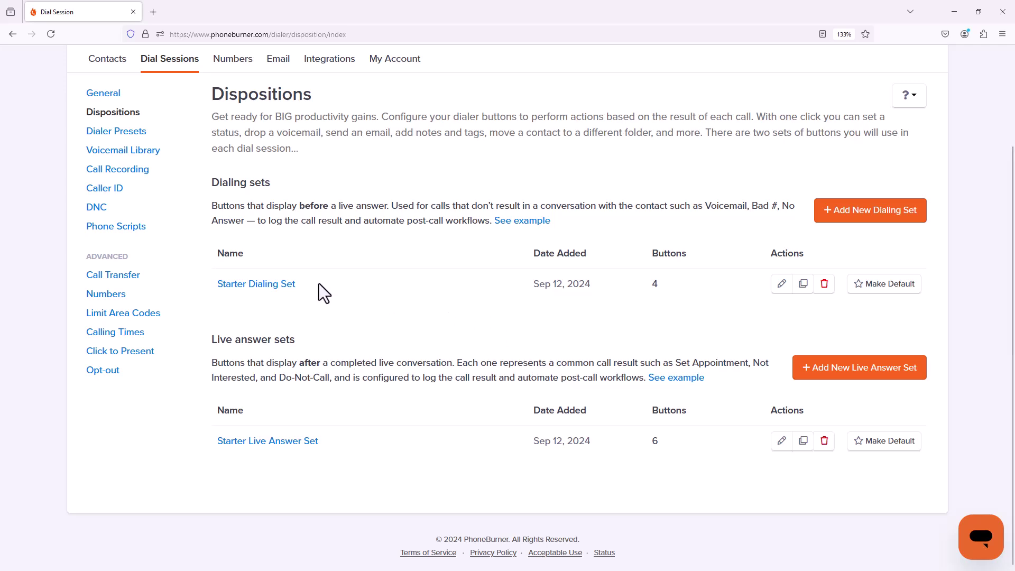
Add a new button labelled 'Recorded VM' to the Starter Dialing Set
left_click(283, 288)
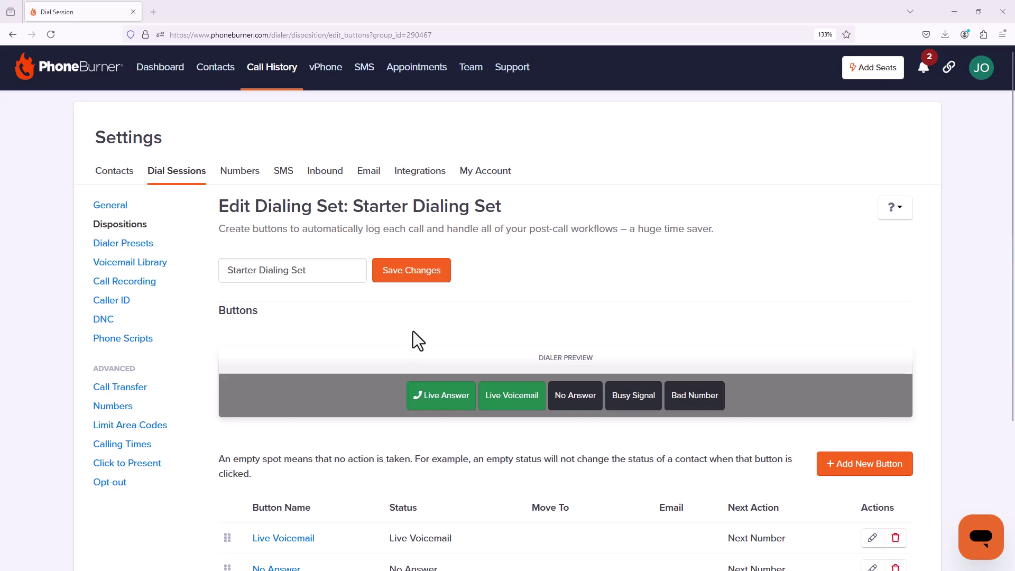
scroll(413, 331, "down", 3)
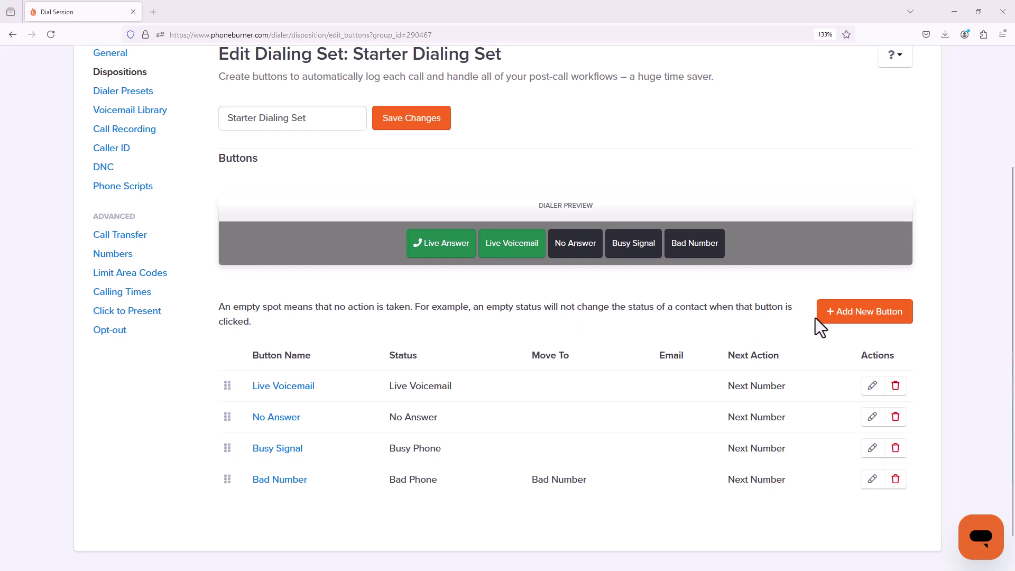
left_click(854, 317)
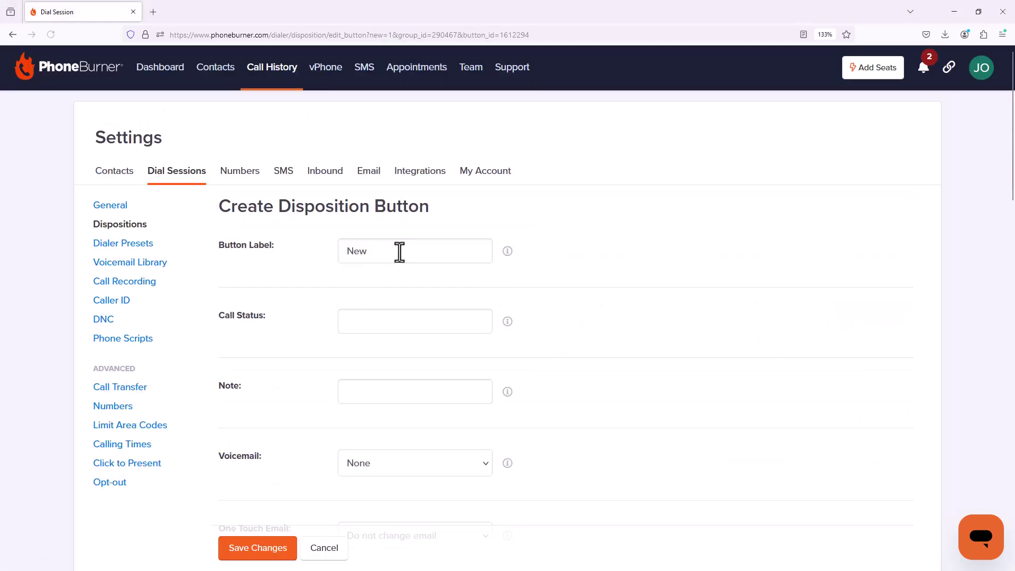
left_click_drag(399, 253, 306, 254)
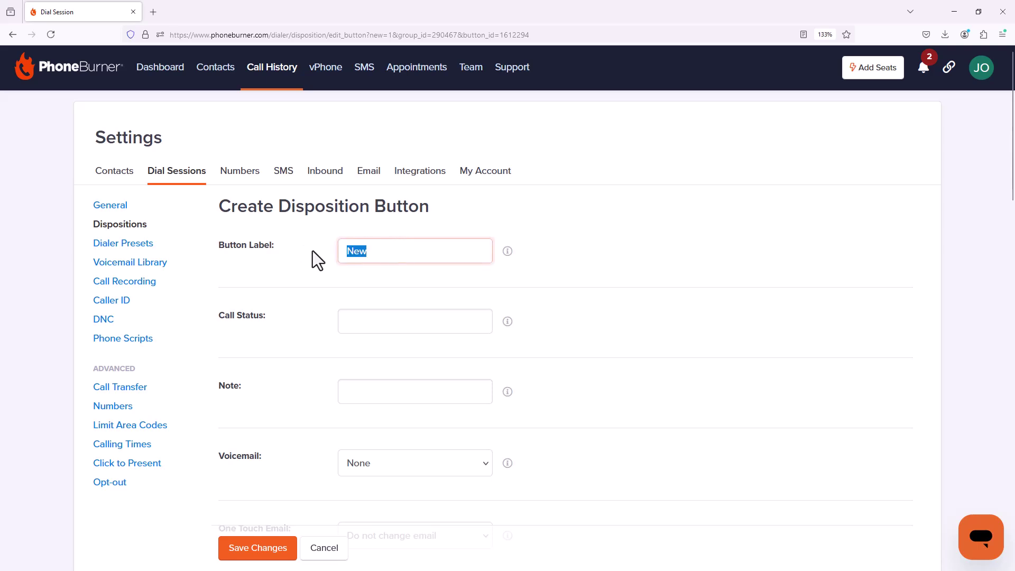
type("Recorded VM")
left_click(414, 281)
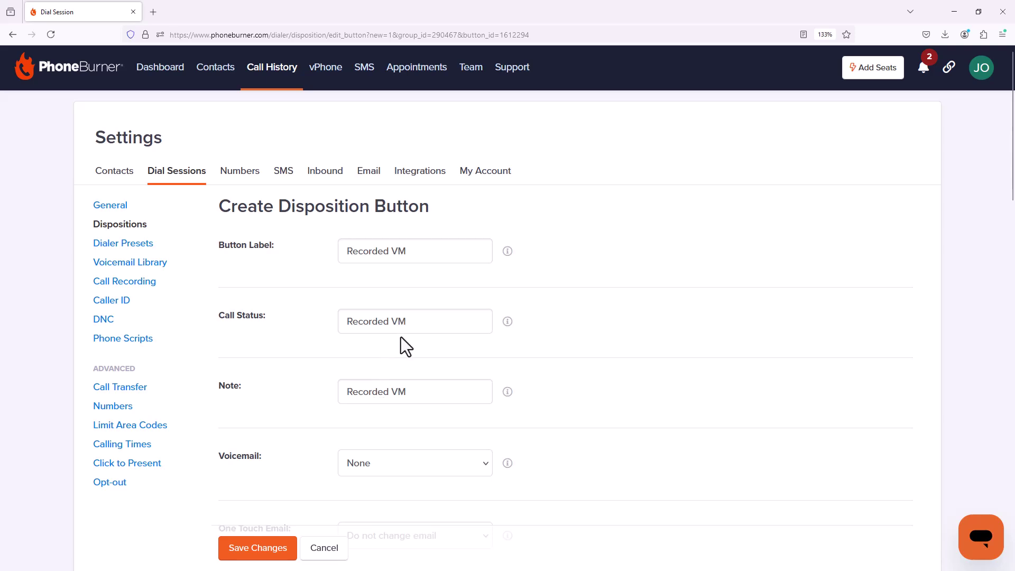
Set the Recorded VM button's voicemail to Dial Session Default
scroll(389, 347, "down", 4)
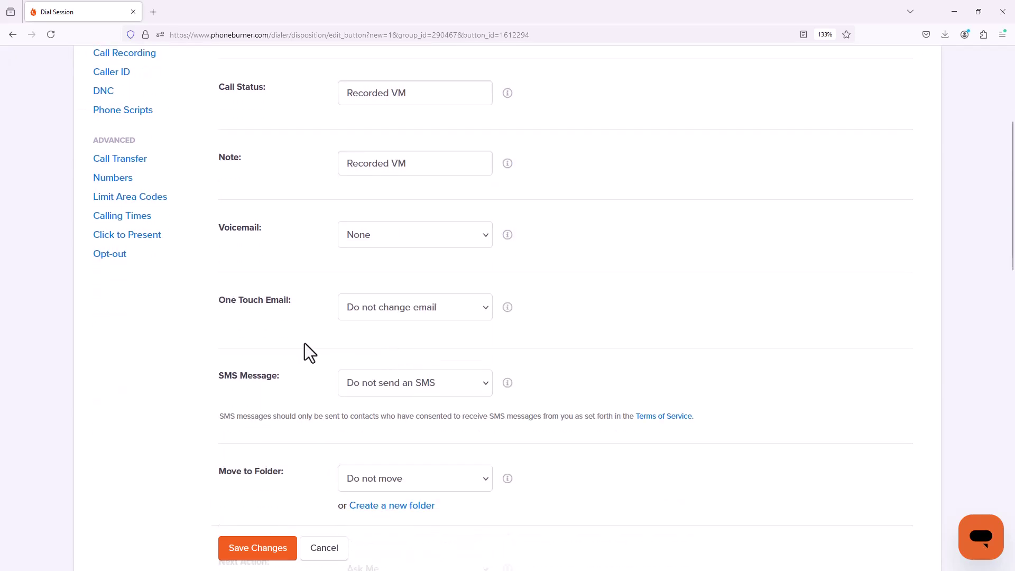
left_click(379, 237)
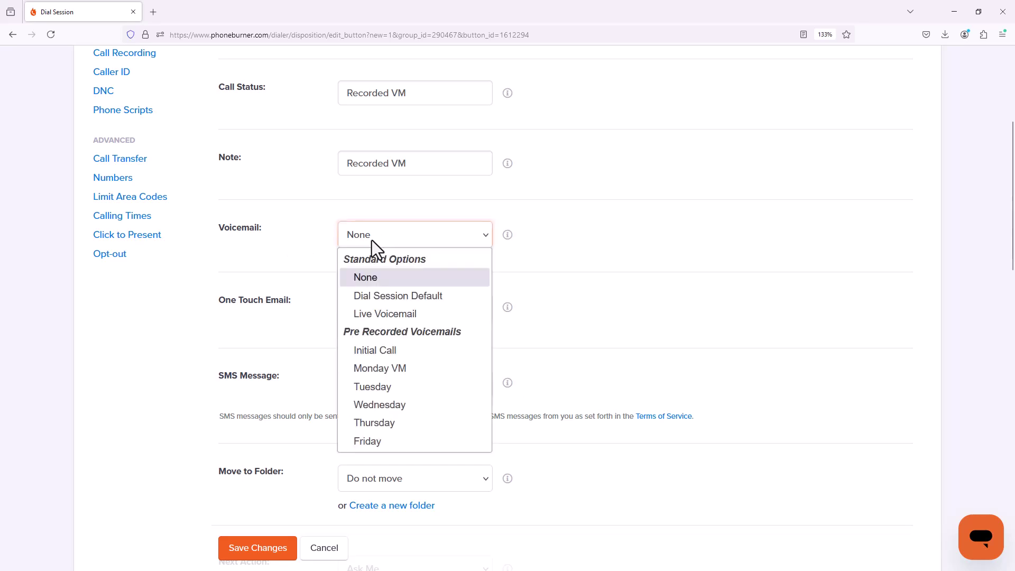
left_click(375, 296)
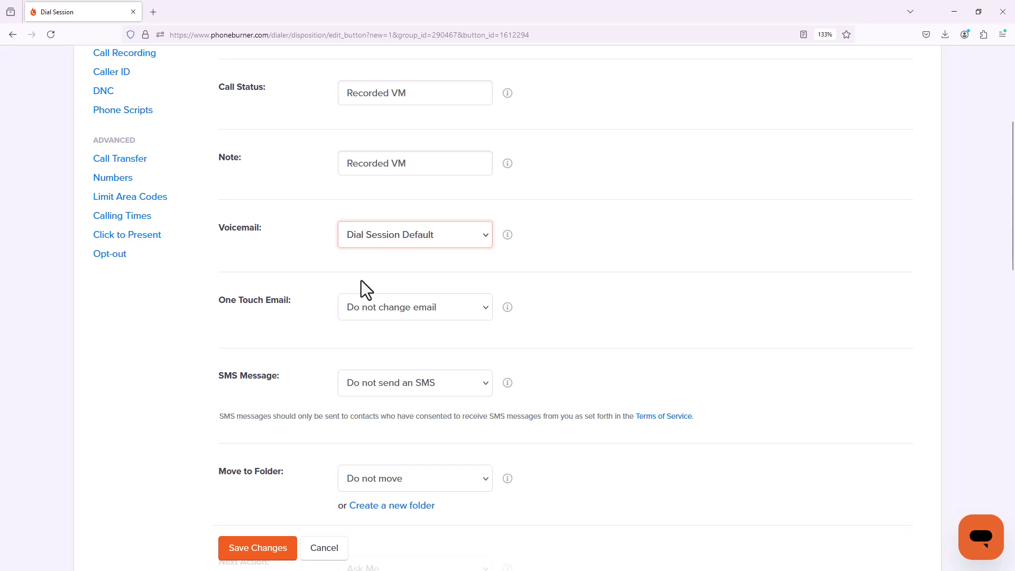
scroll(293, 285, "up", 1)
scroll(290, 290, "down", 3)
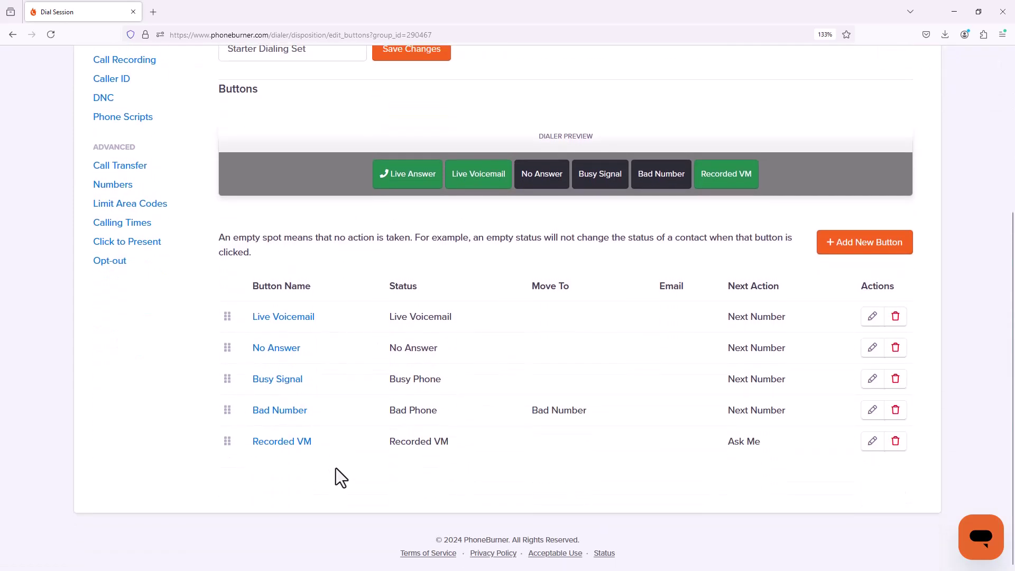
Move Recorded VM to second position, reload, and review the Bad Phone Number button's DNC settings
left_click_drag(227, 441, 228, 347)
left_click(53, 36)
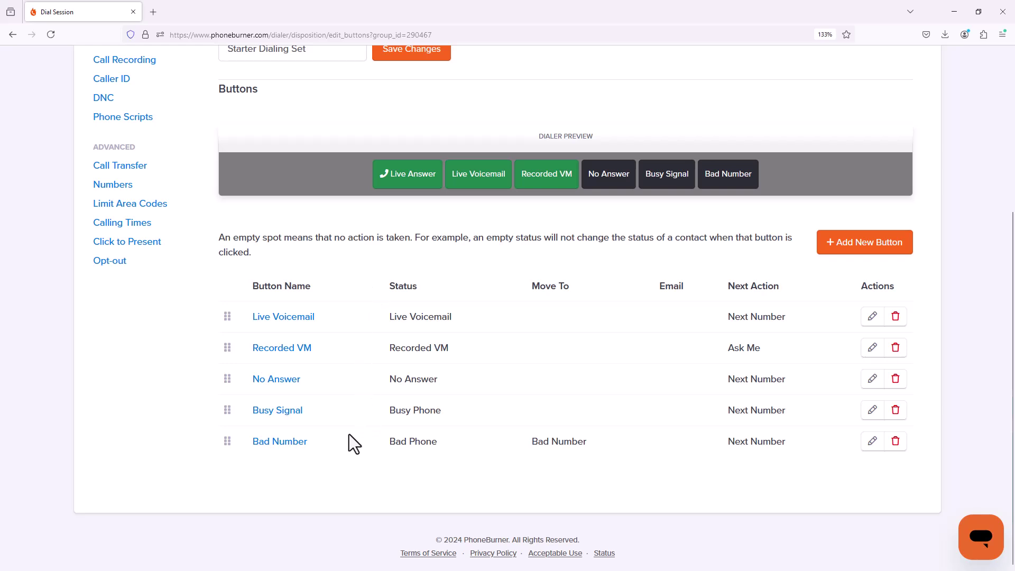
left_click(290, 445)
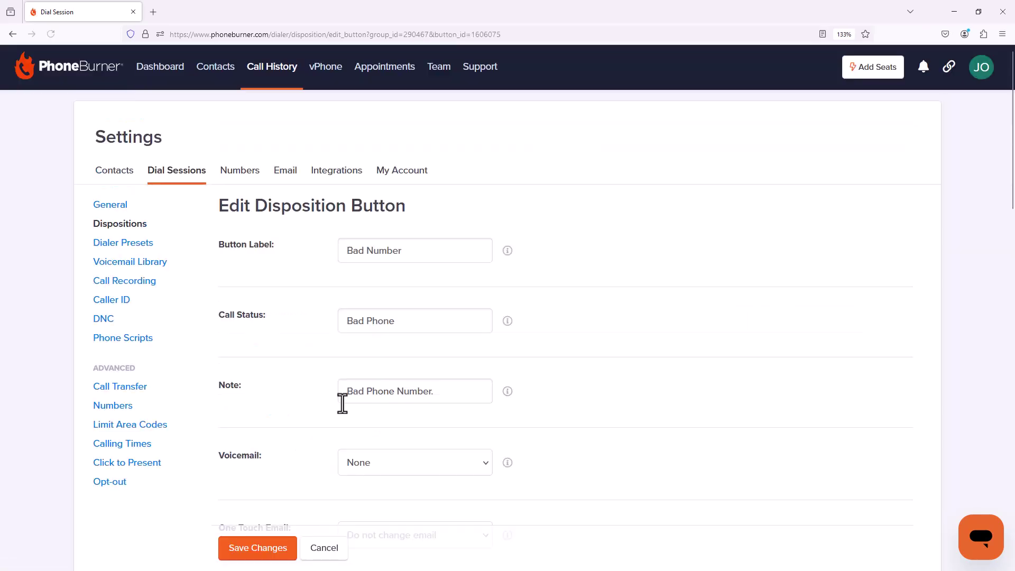
scroll(396, 301, "down", 5)
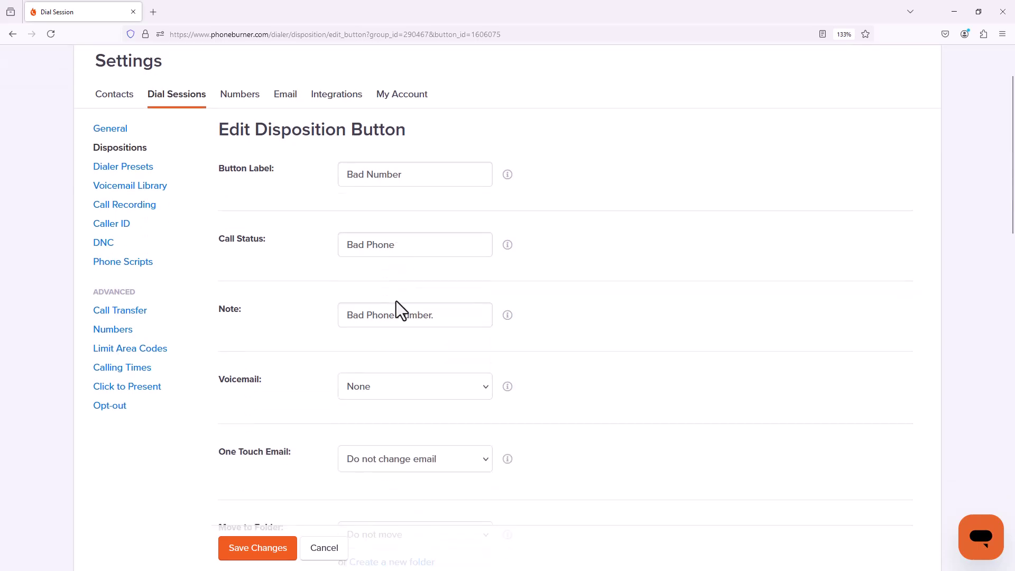
scroll(392, 310, "down", 6)
scroll(382, 322, "down", 5)
scroll(379, 324, "down", 3)
scroll(378, 324, "down", 3)
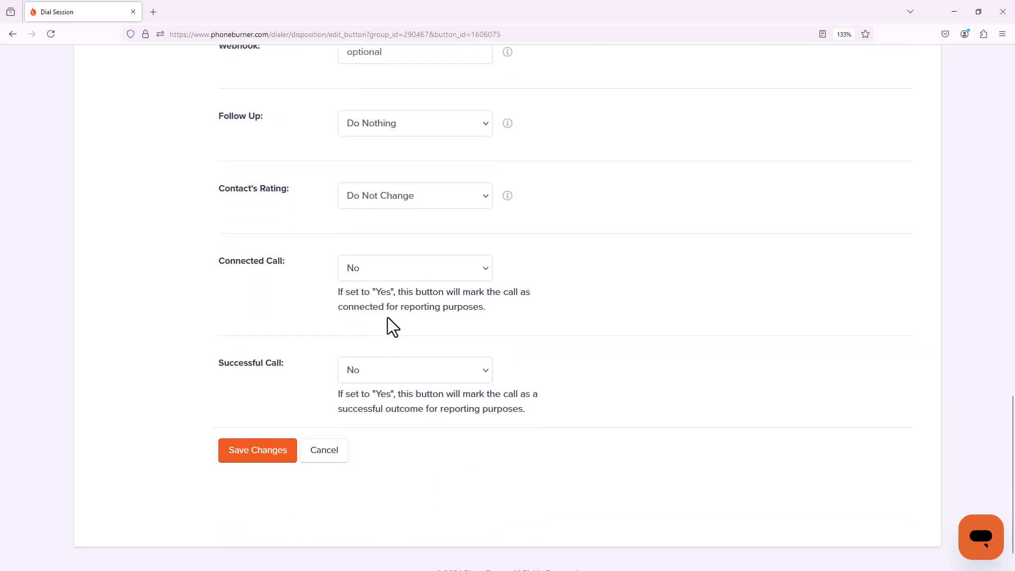
scroll(388, 319, "up", 11)
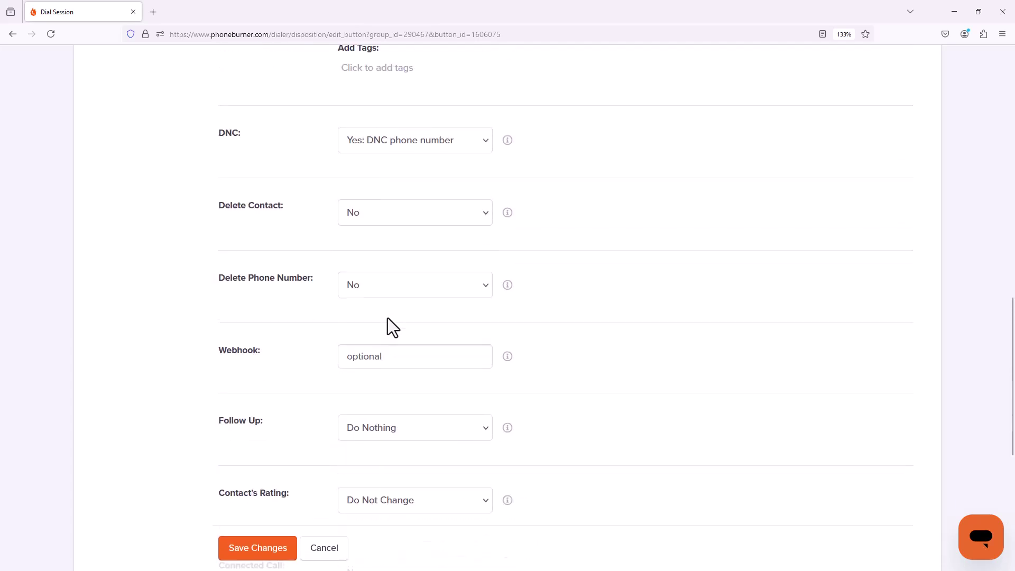
scroll(388, 318, "up", 3)
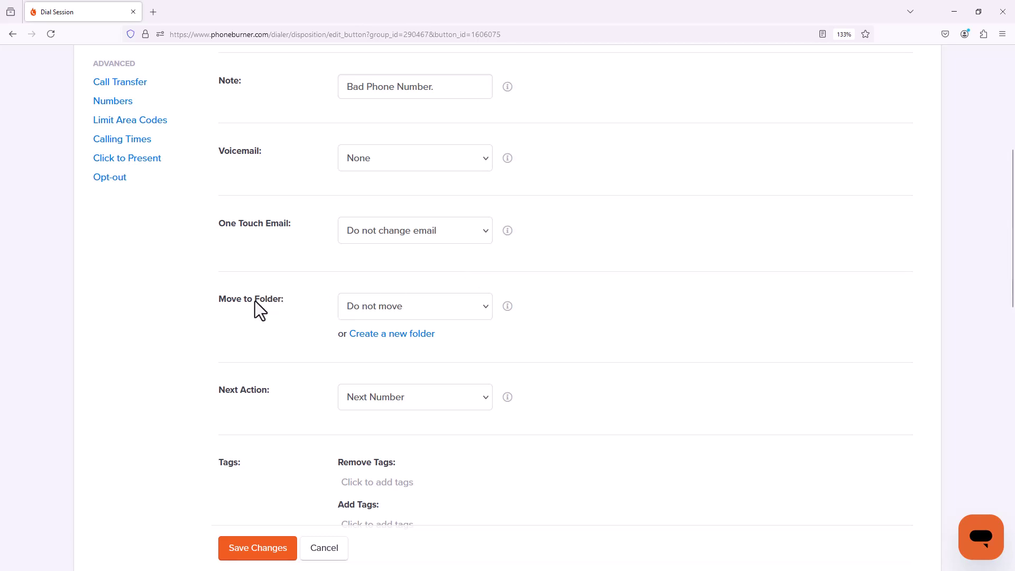
Set up a new folder named 'Bad Number' with Campaign Calls as its parent folder
left_click(370, 308)
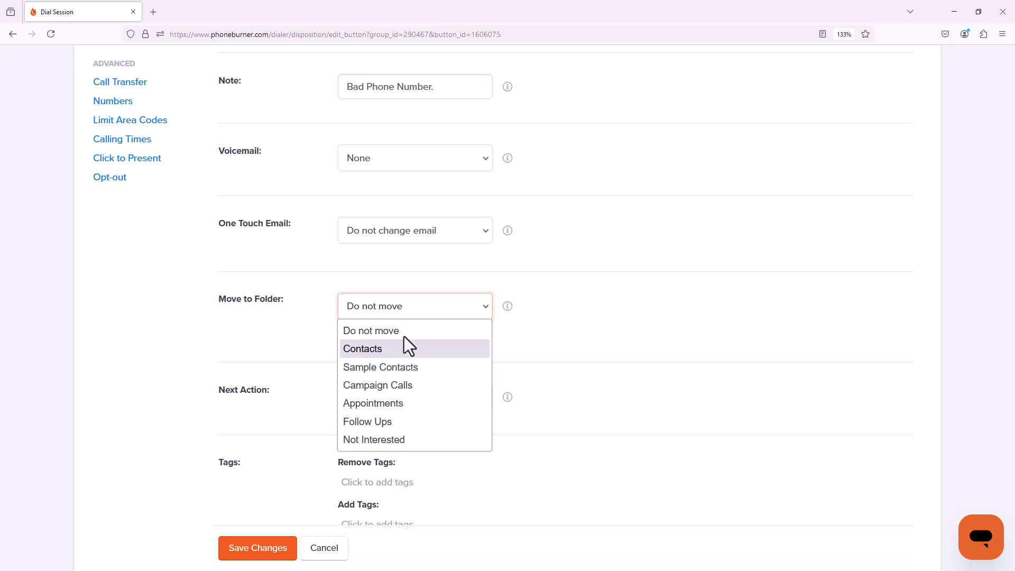
left_click(439, 278)
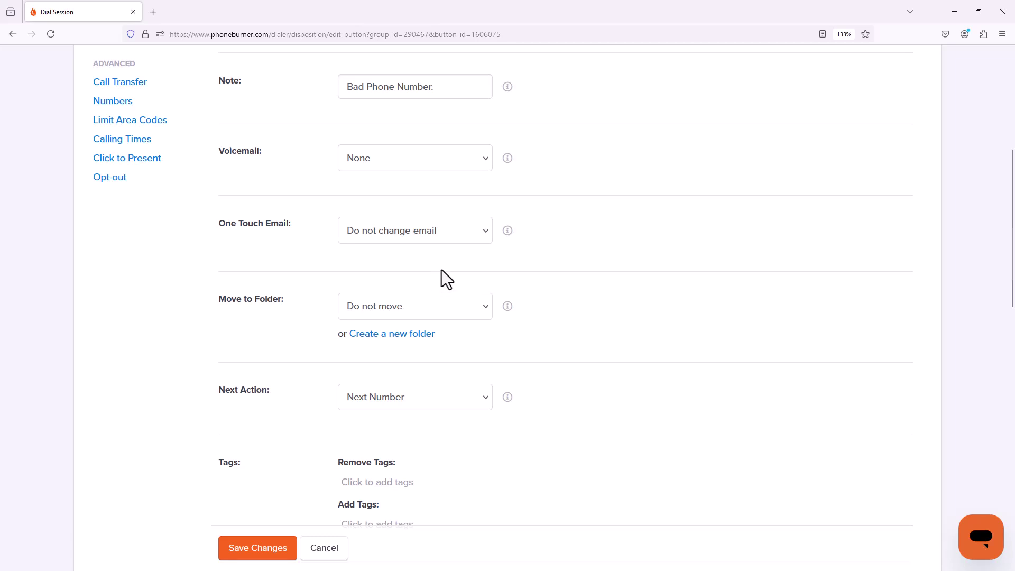
left_click(392, 339)
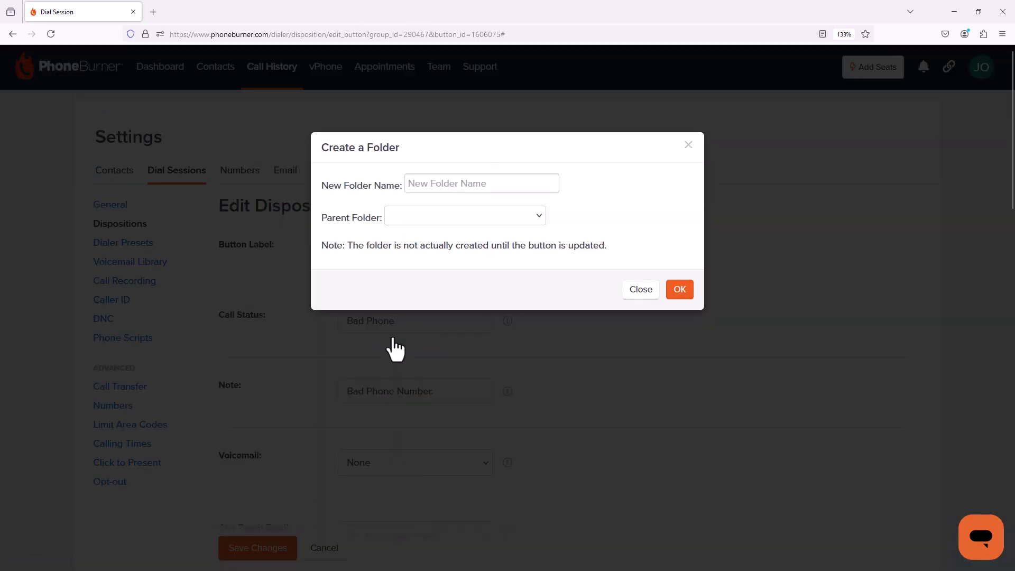
left_click(468, 188)
type("Bad Number")
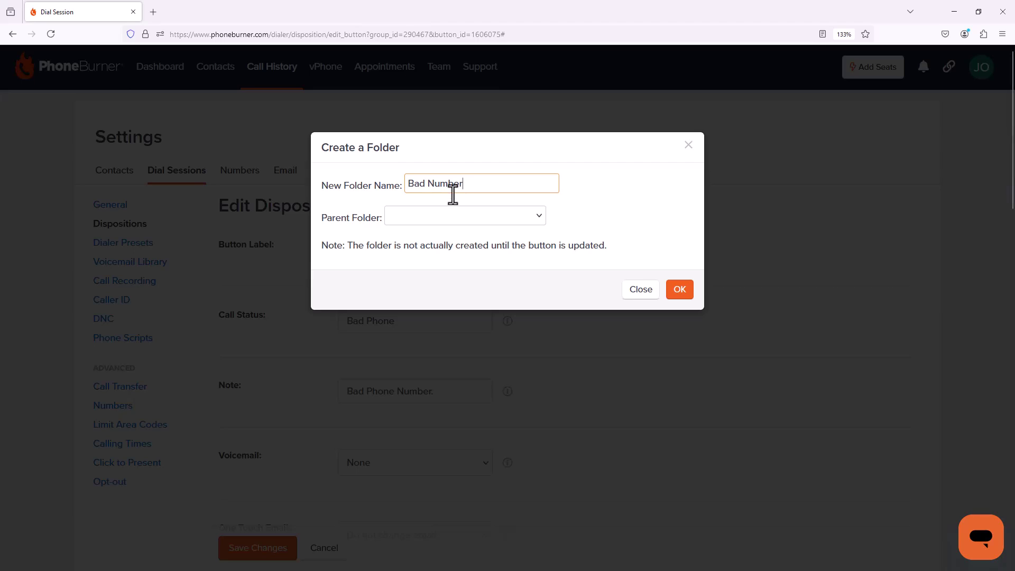
left_click(535, 217)
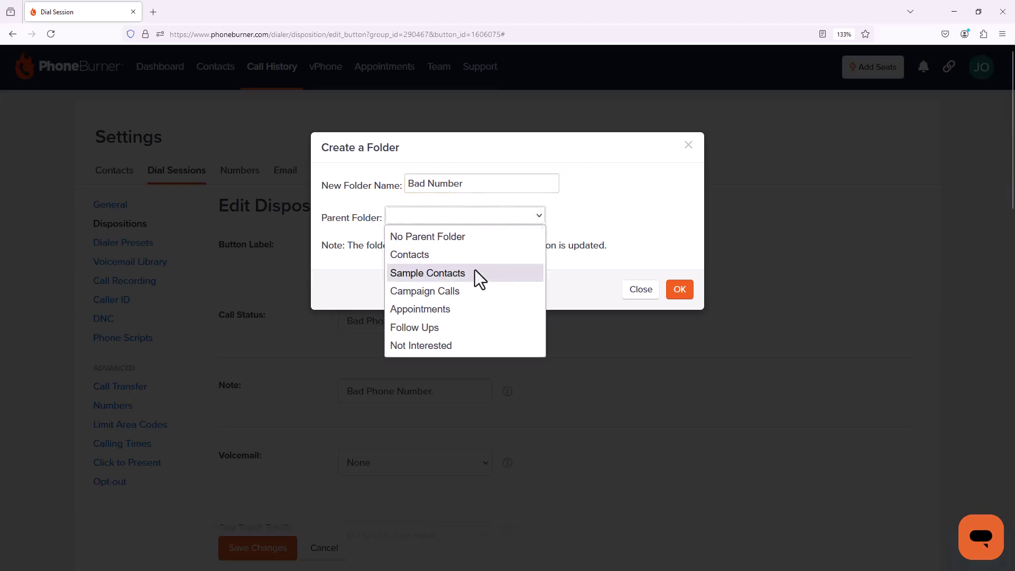
left_click(466, 292)
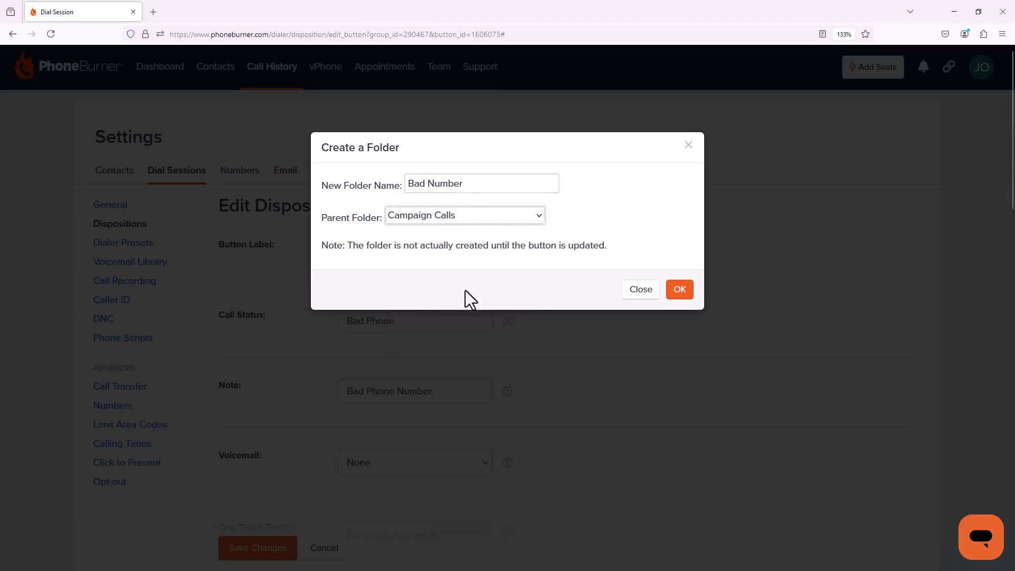
Confirm the new Bad Number folder and save the Bad Number button's settings
left_click(679, 289)
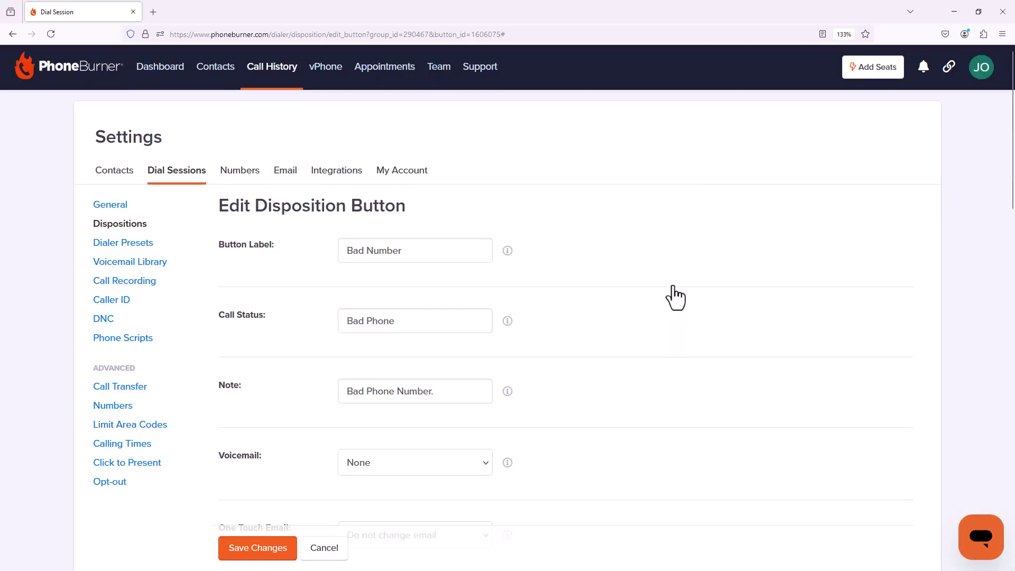
scroll(437, 268, "down", 6)
scroll(431, 272, "down", 2)
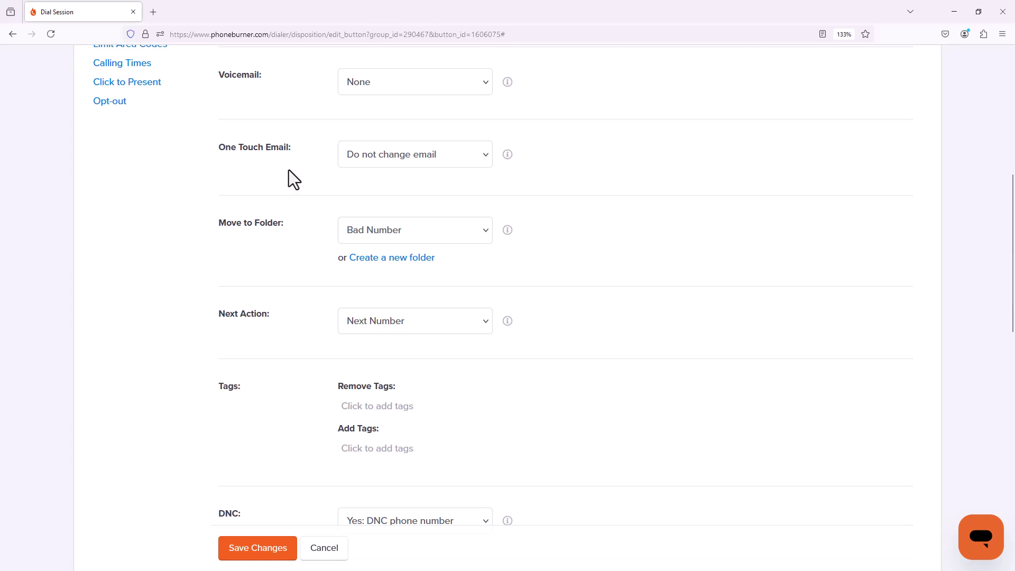
scroll(294, 172, "down", 5)
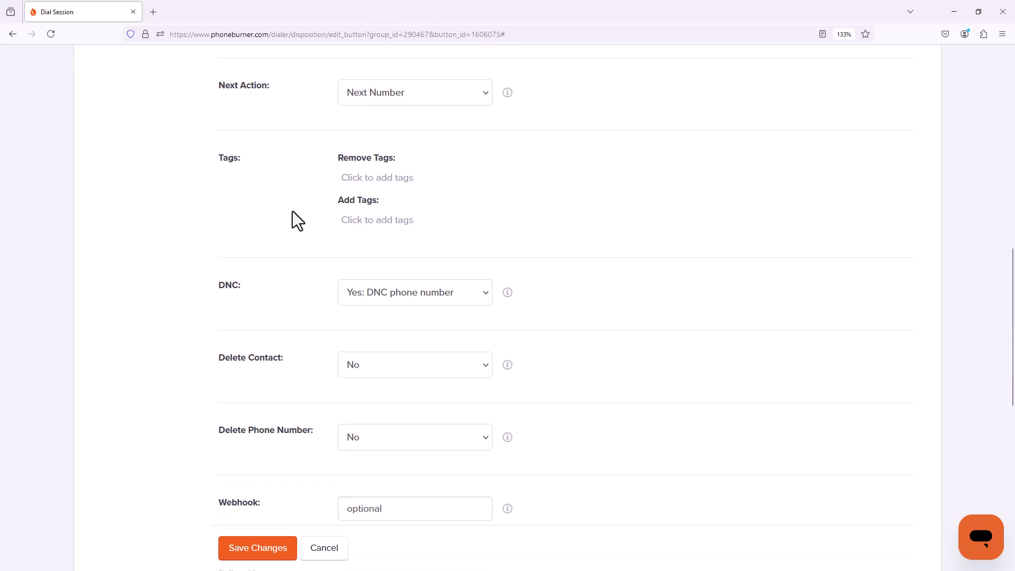
scroll(293, 211, "down", 5)
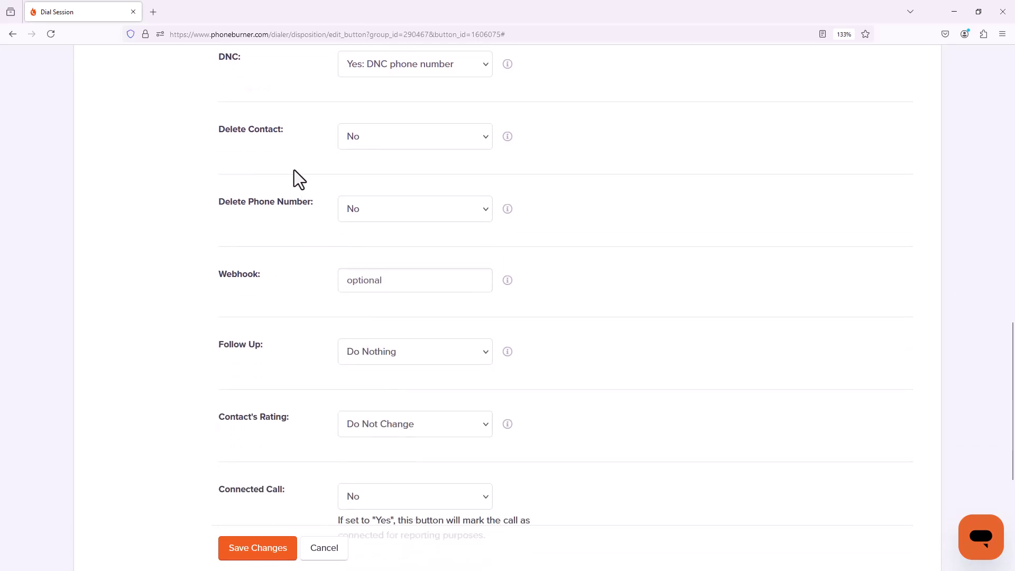
scroll(293, 170, "down", 3)
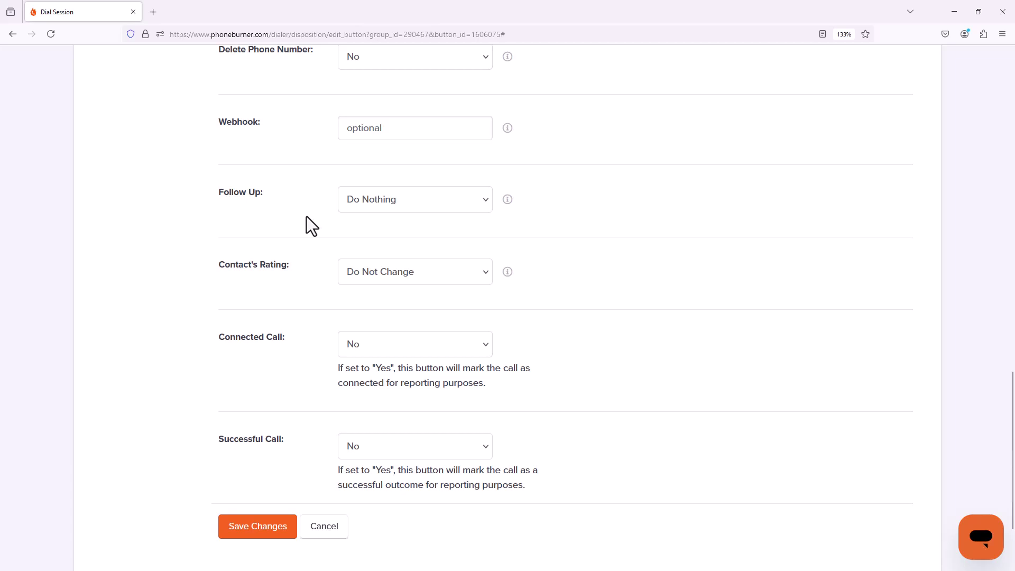
left_click(260, 530)
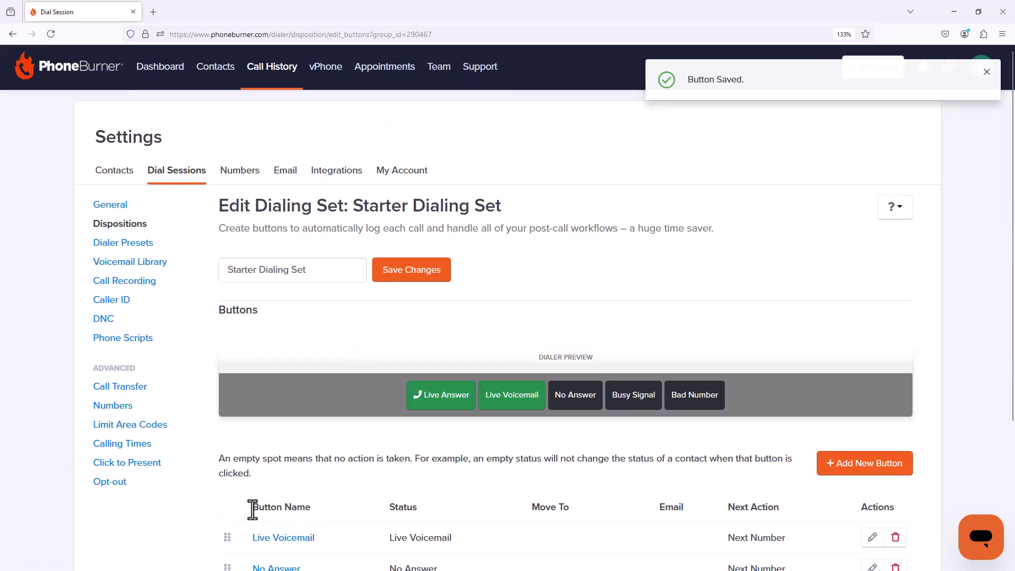
Check the Bad Number row's Move To folder, then return to the Dispositions overview
scroll(359, 457, "down", 4)
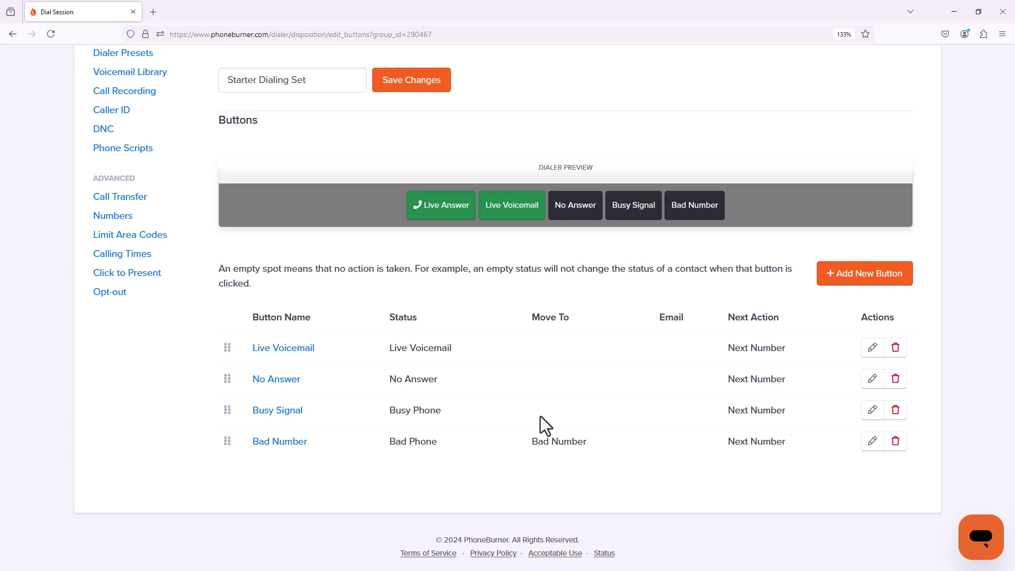
scroll(541, 417, "up", 5)
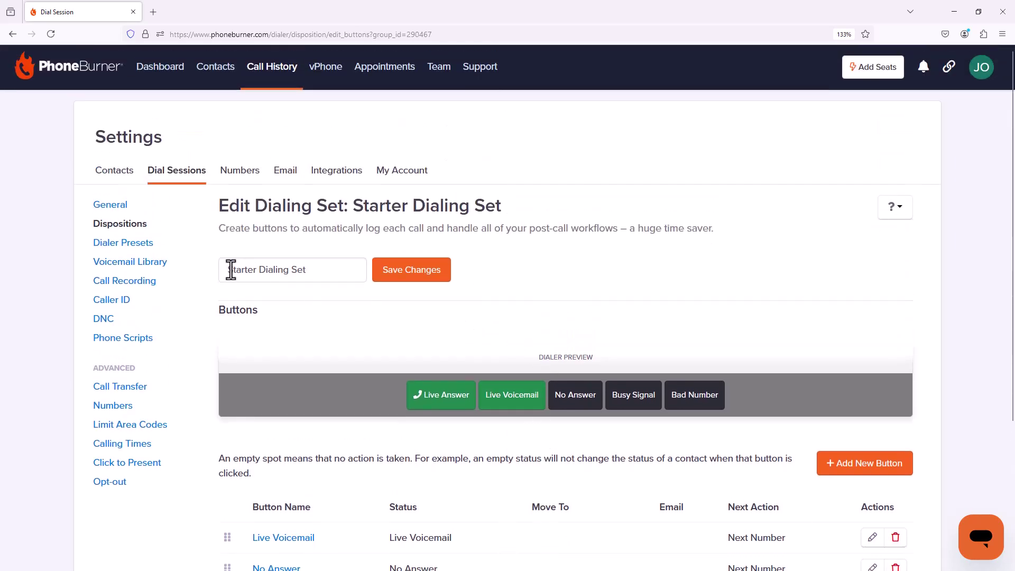
left_click(144, 227)
scroll(274, 318, "down", 2)
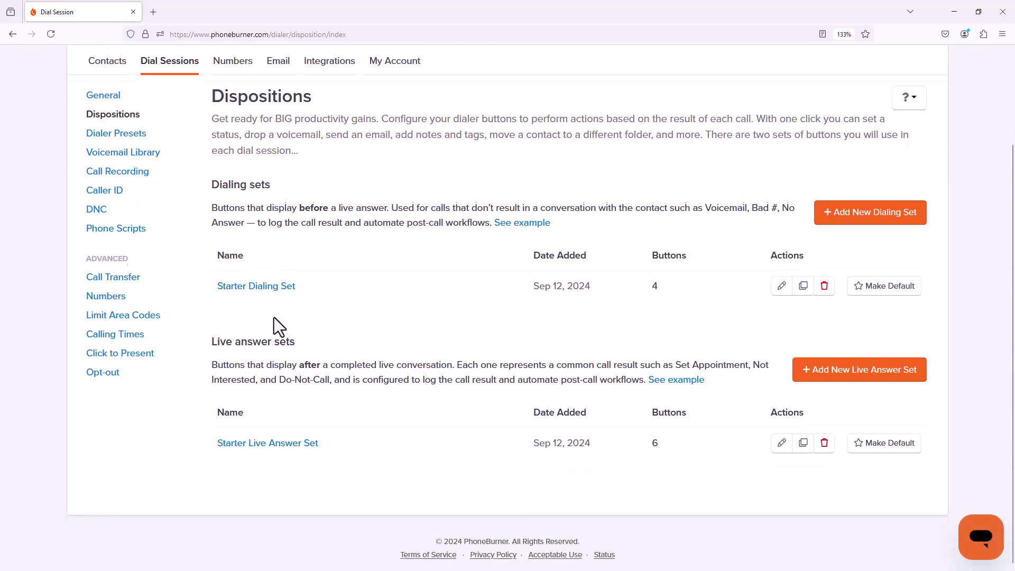
In the Starter Live Answer Set, point Set Appointment at the Appointments folder and save
left_click(298, 442)
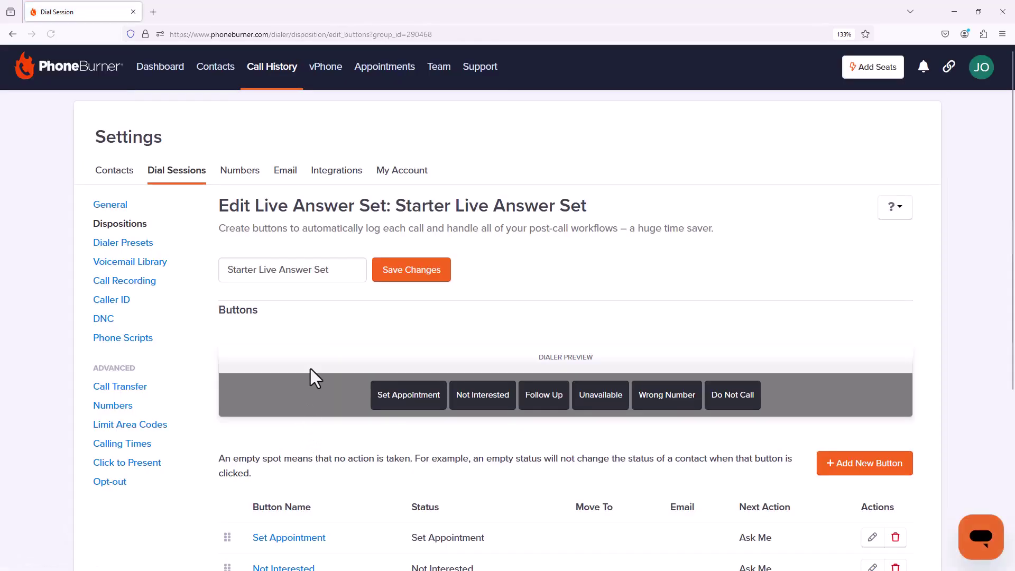
scroll(310, 375, "down", 3)
scroll(310, 376, "down", 2)
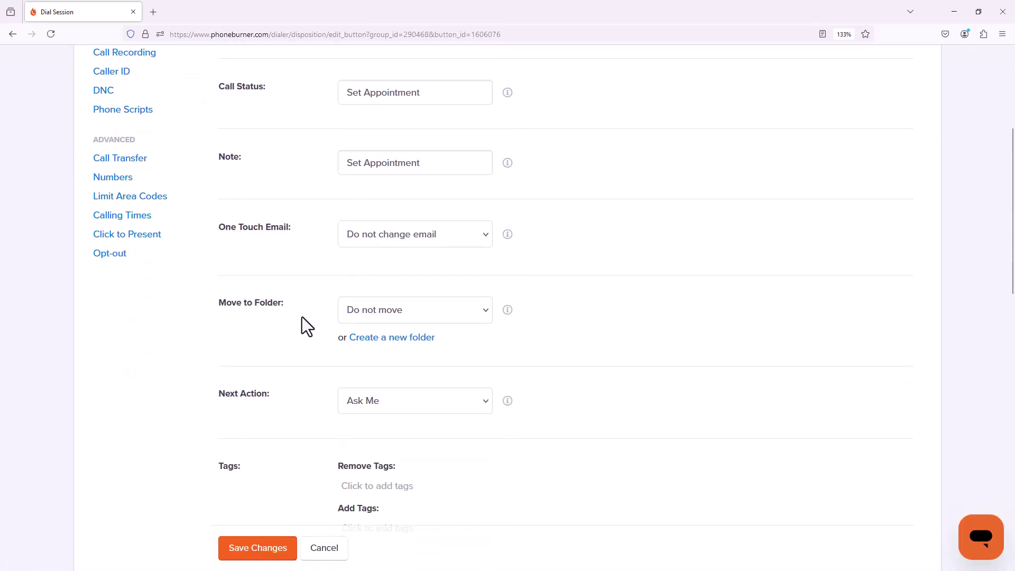
left_click(401, 314)
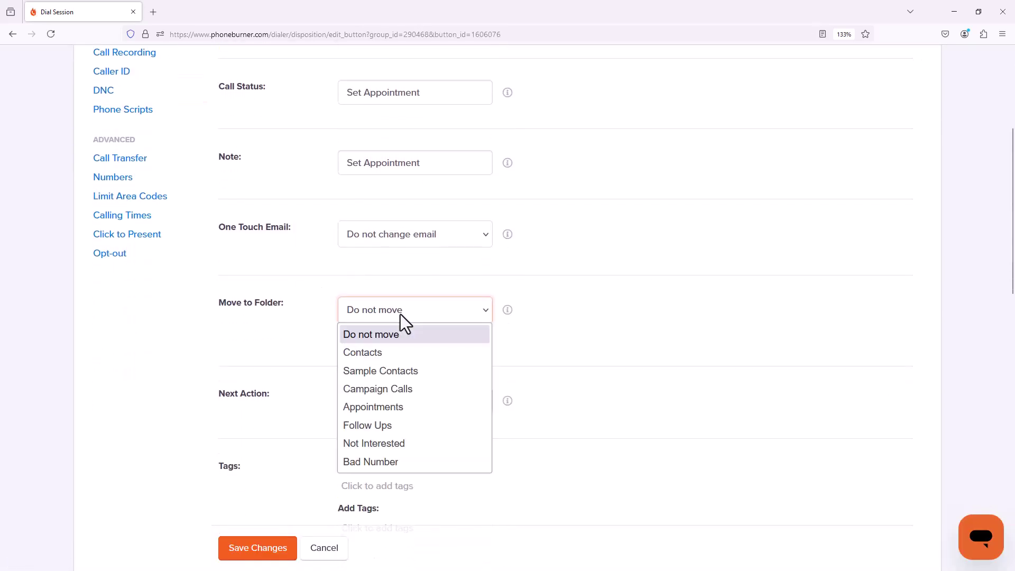
left_click(395, 412)
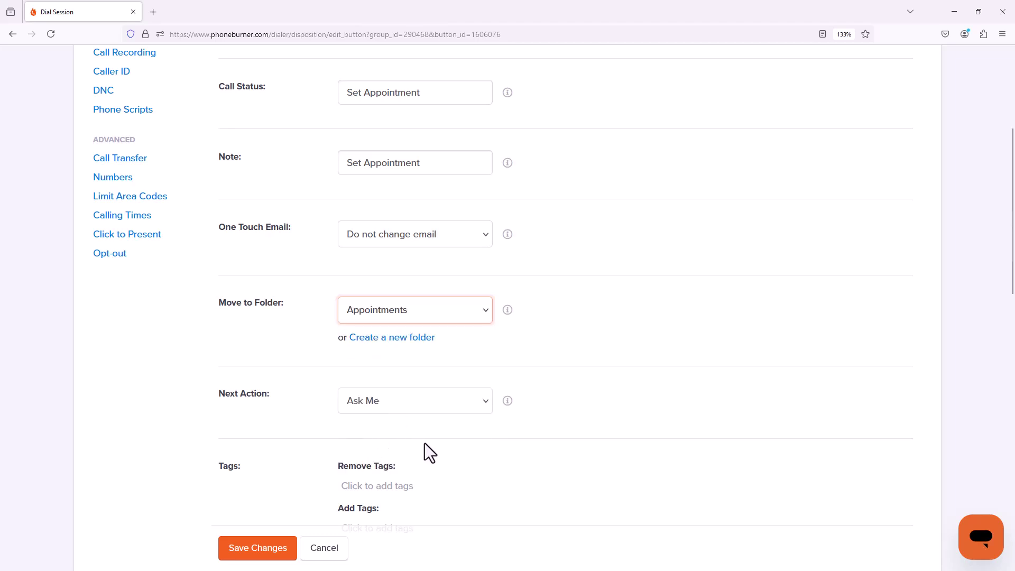
scroll(425, 443, "down", 3)
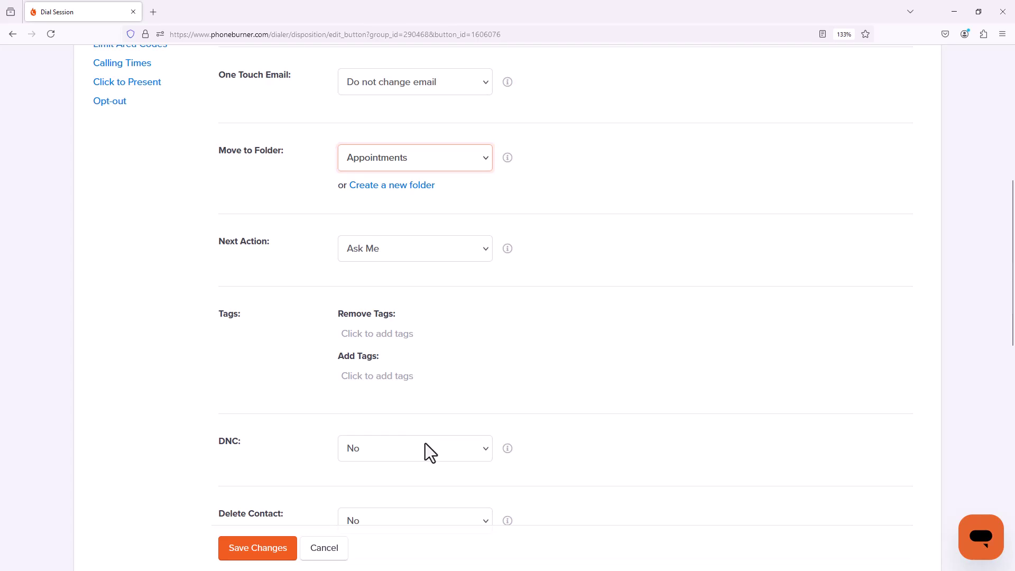
left_click(256, 549)
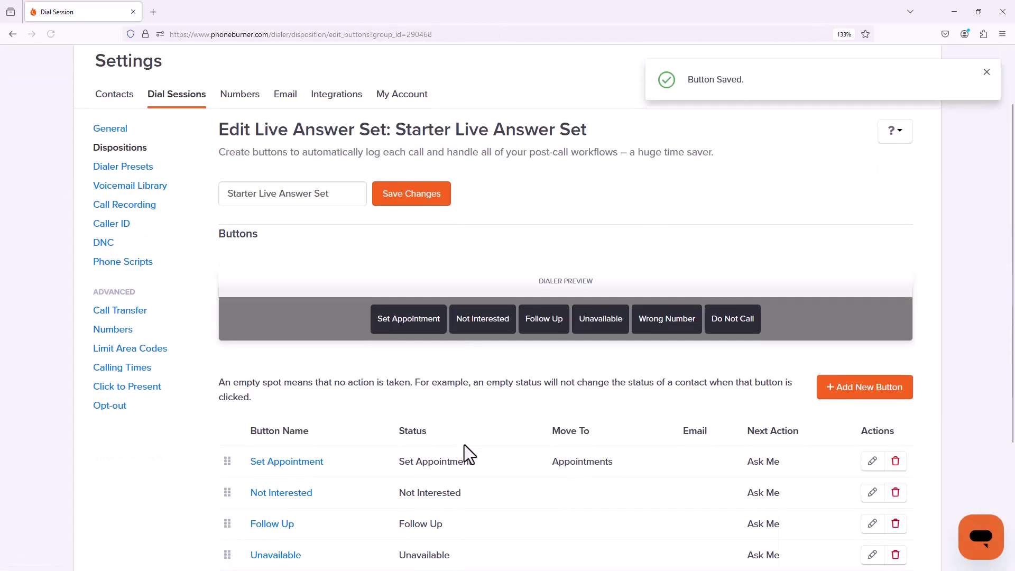
Make the Not Interested button move contacts to the Not Interested folder and save it
scroll(460, 452, "down", 3)
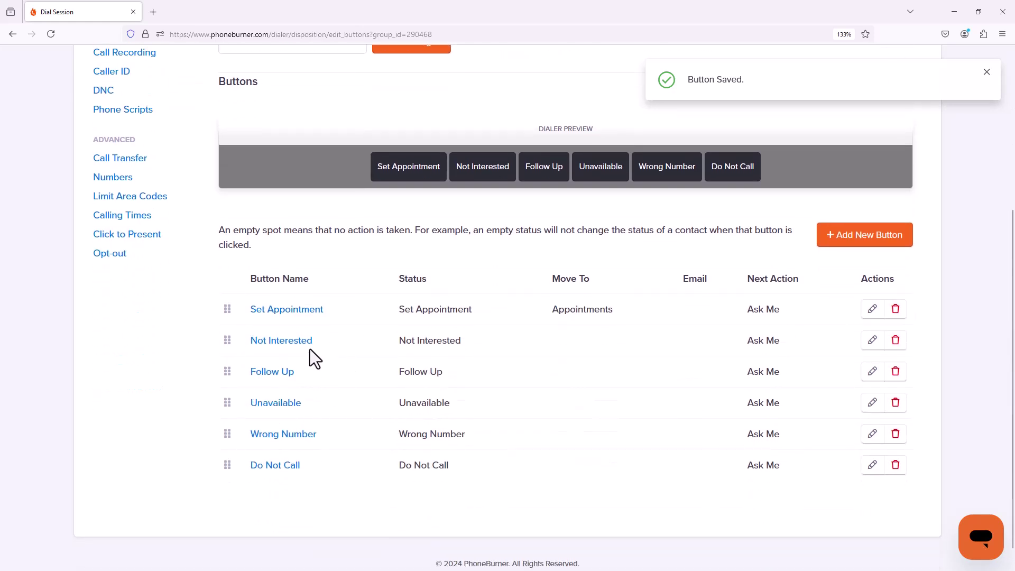
left_click(291, 341)
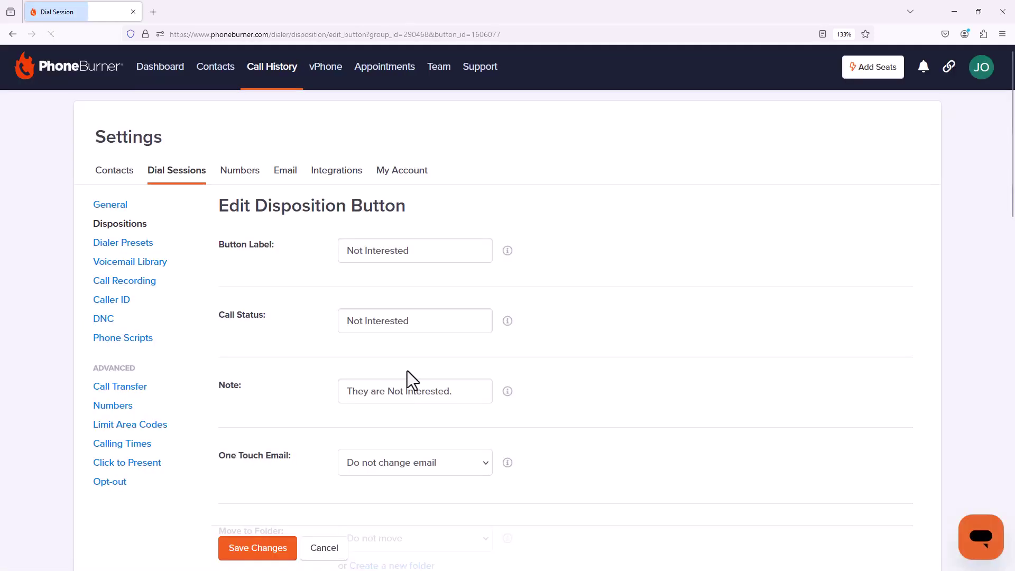
scroll(537, 396, "down", 5)
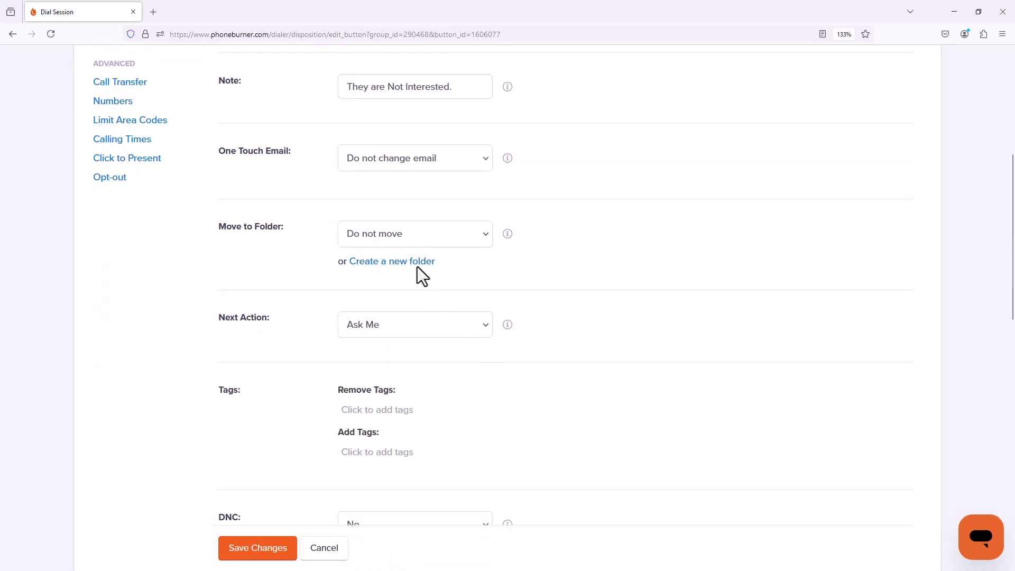
left_click(412, 238)
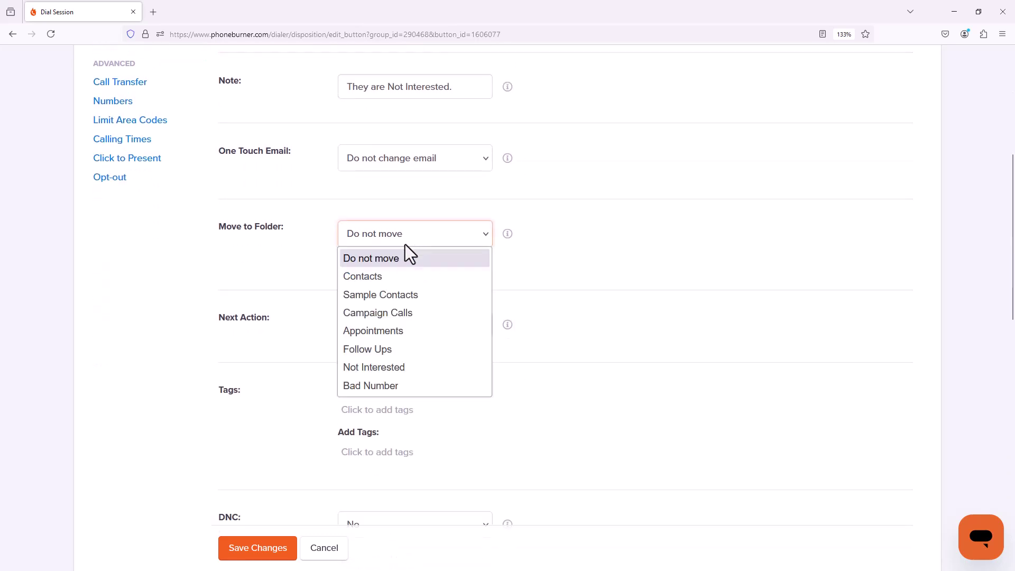
left_click(401, 366)
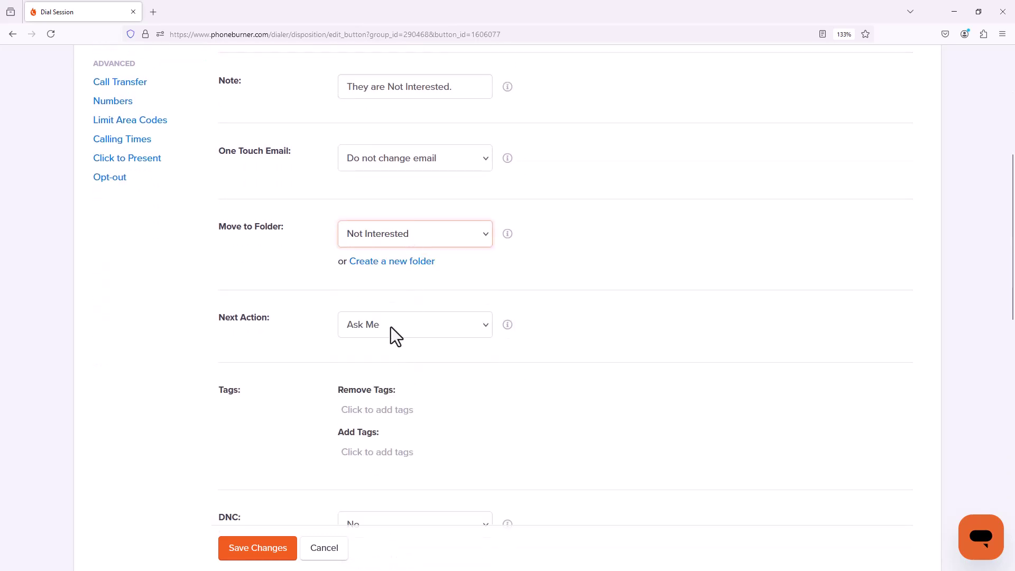
left_click(279, 548)
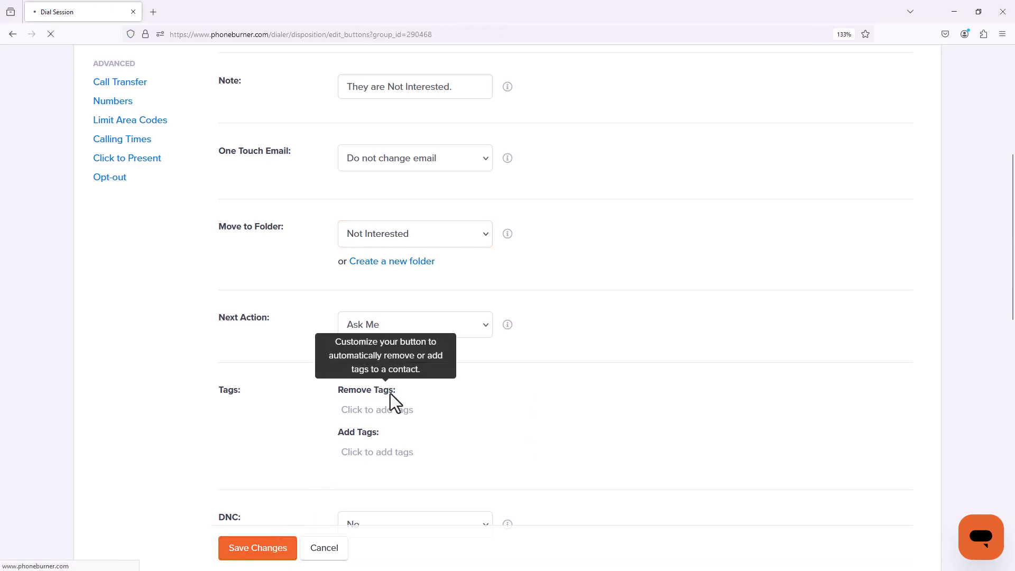
Give the Follow Up button the Follow Ups folder and Set a Date follow-up, then save
scroll(409, 404, "down", 5)
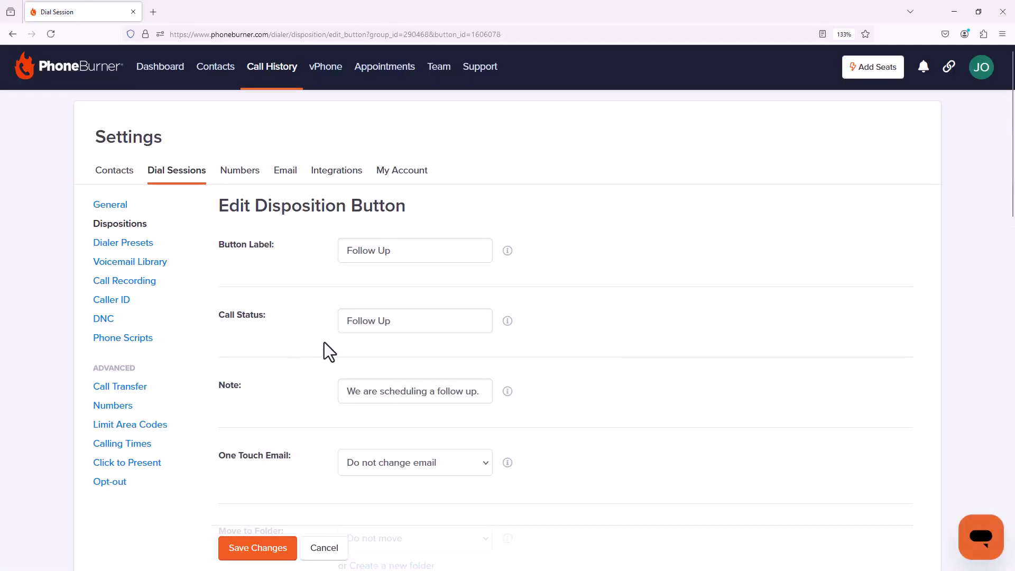
scroll(510, 357, "down", 5)
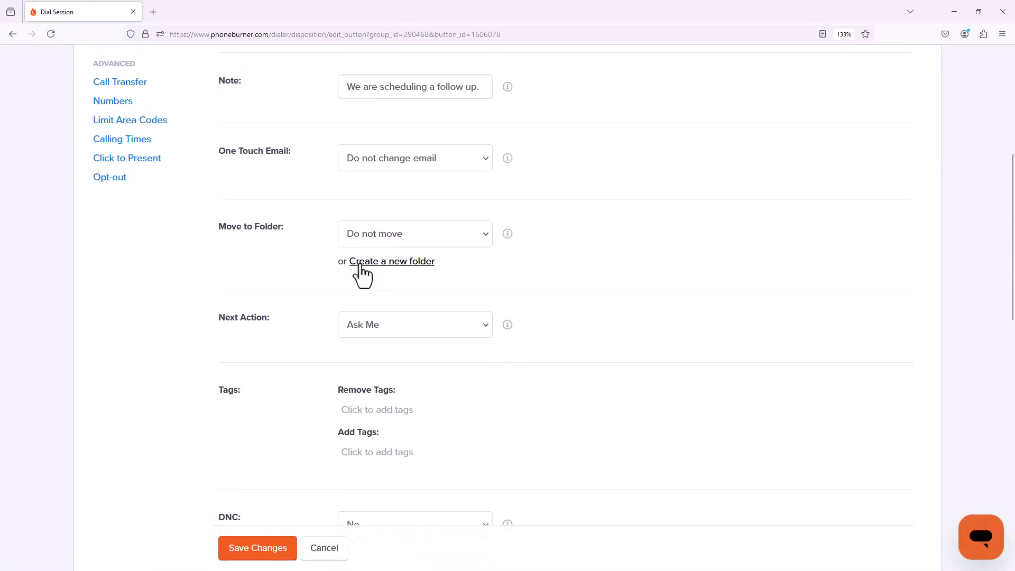
left_click(379, 239)
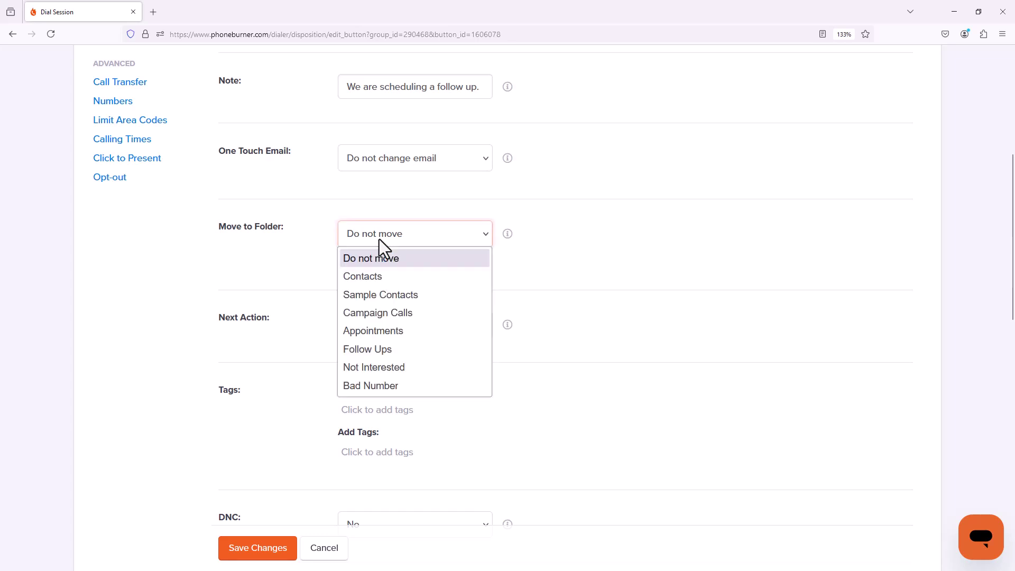
left_click(396, 352)
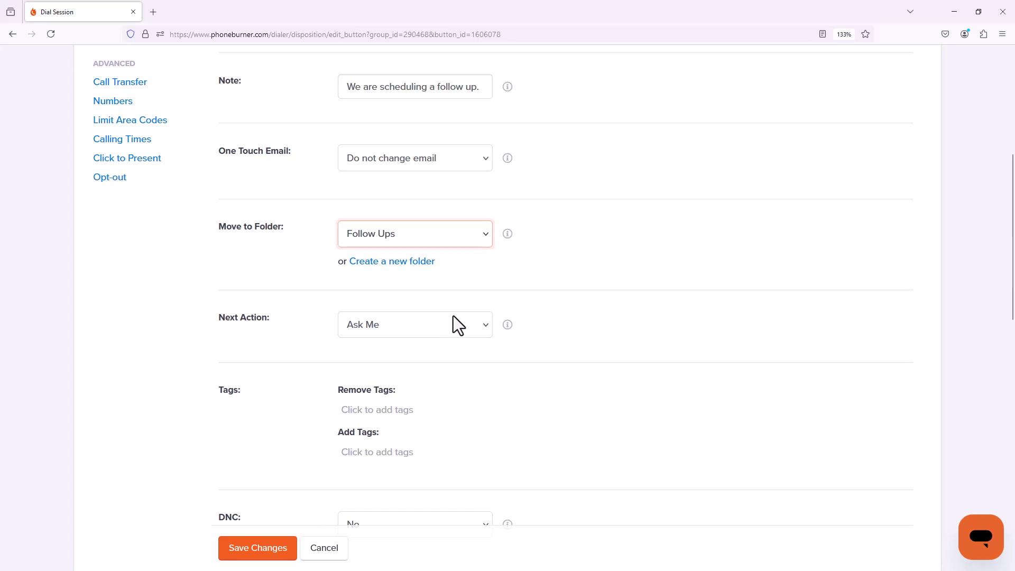
scroll(465, 312, "down", 9)
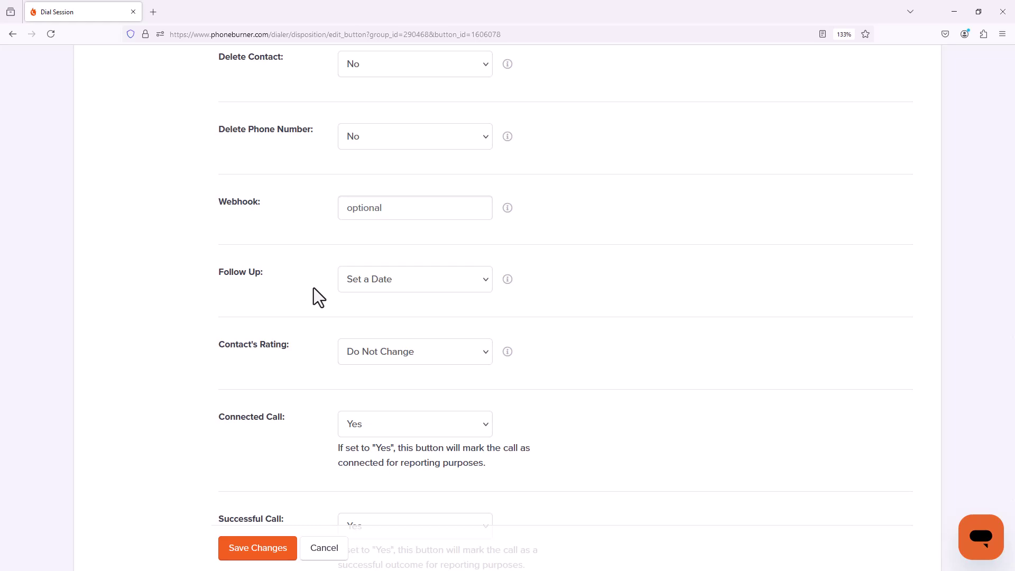
left_click(389, 280)
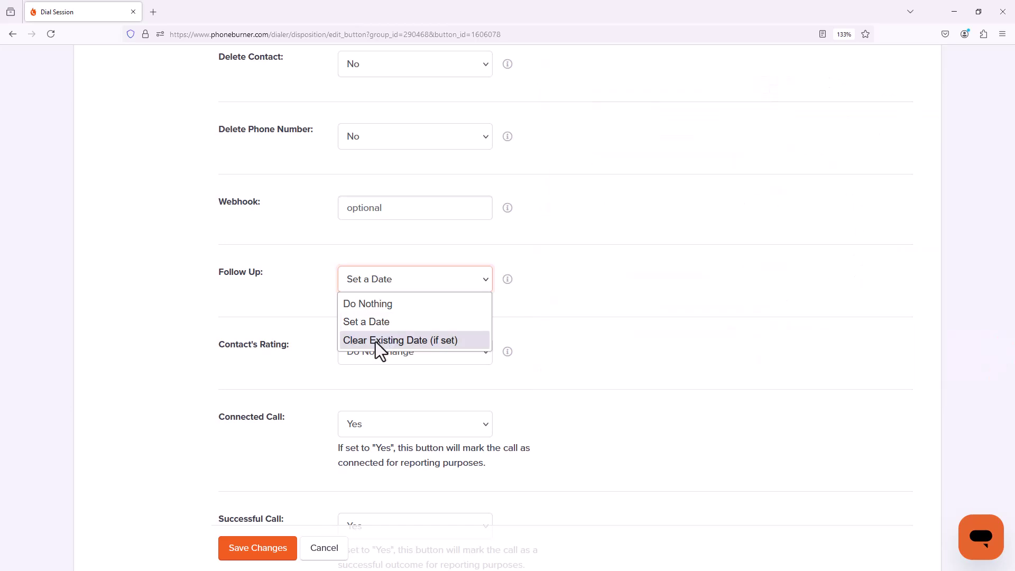
left_click(567, 316)
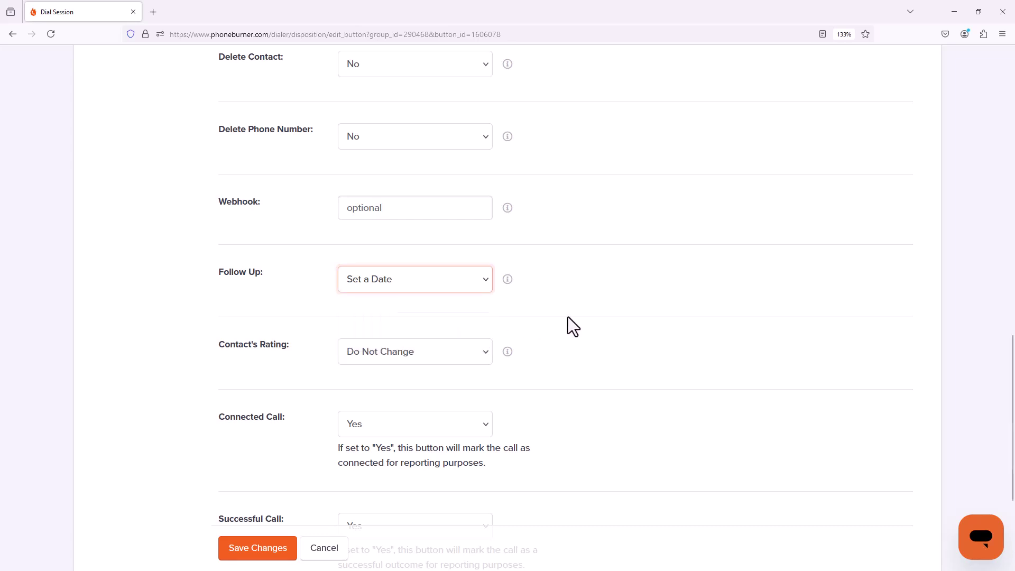
left_click(264, 550)
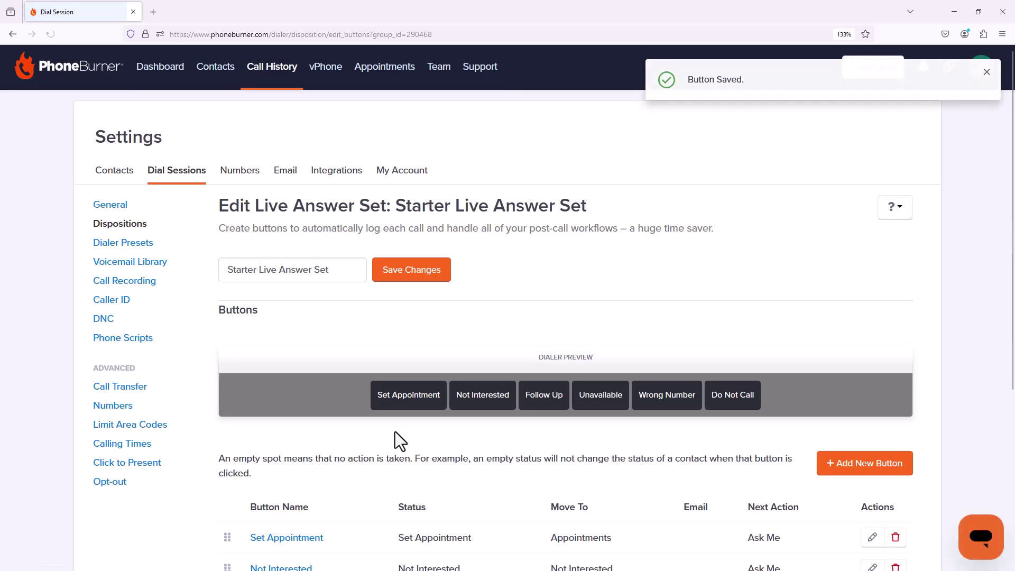
Edit the Wrong Number live-answer button and choose Bad Number as its Move to Folder
scroll(395, 431, "down", 5)
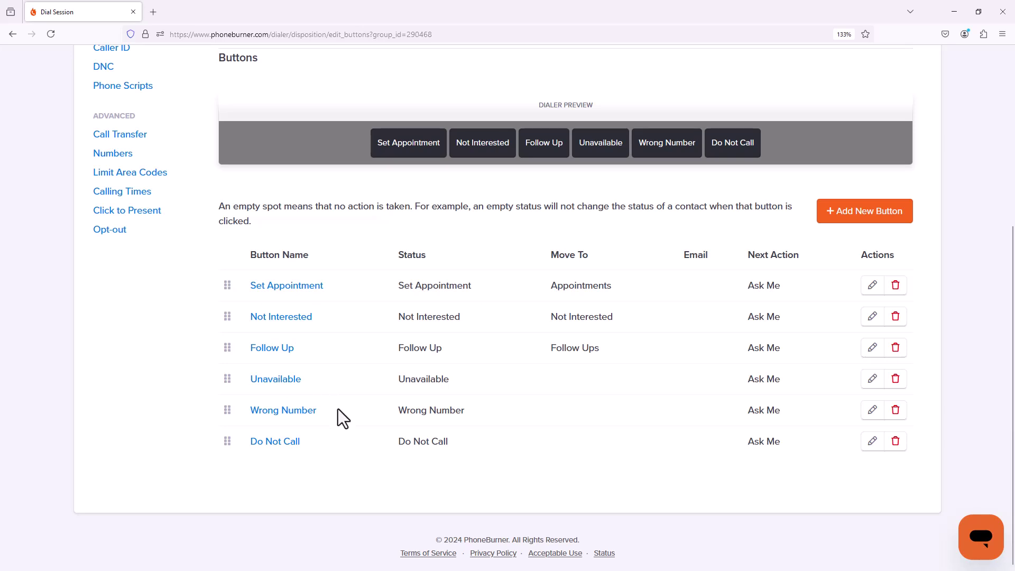
left_click(310, 412)
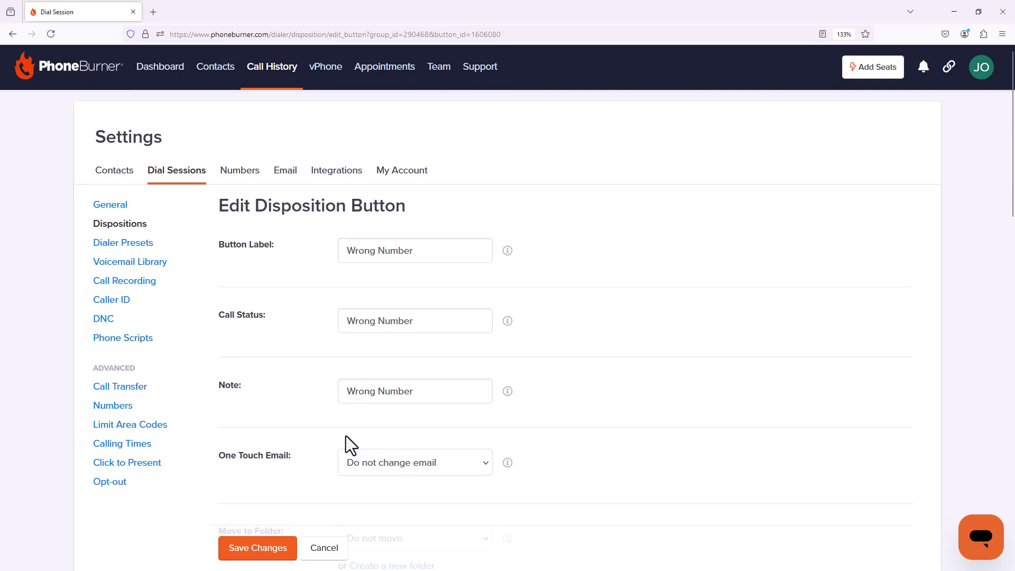
scroll(345, 436, "down", 5)
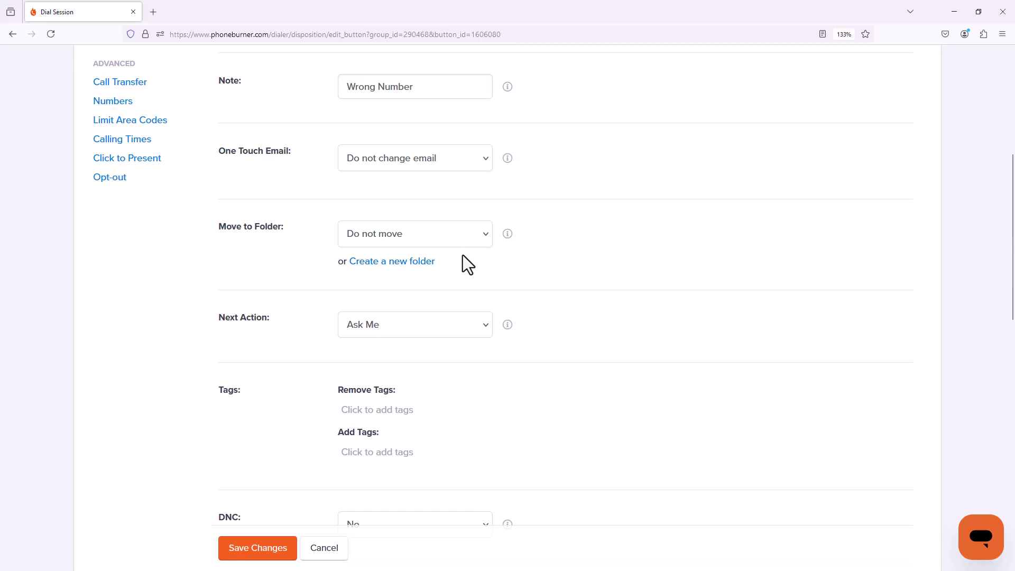
left_click(426, 237)
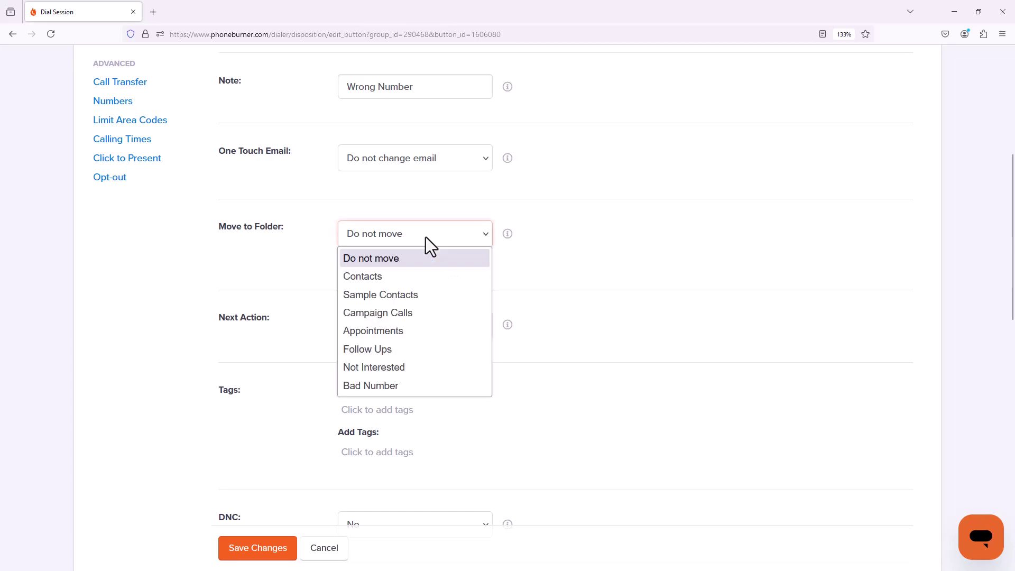
left_click(398, 385)
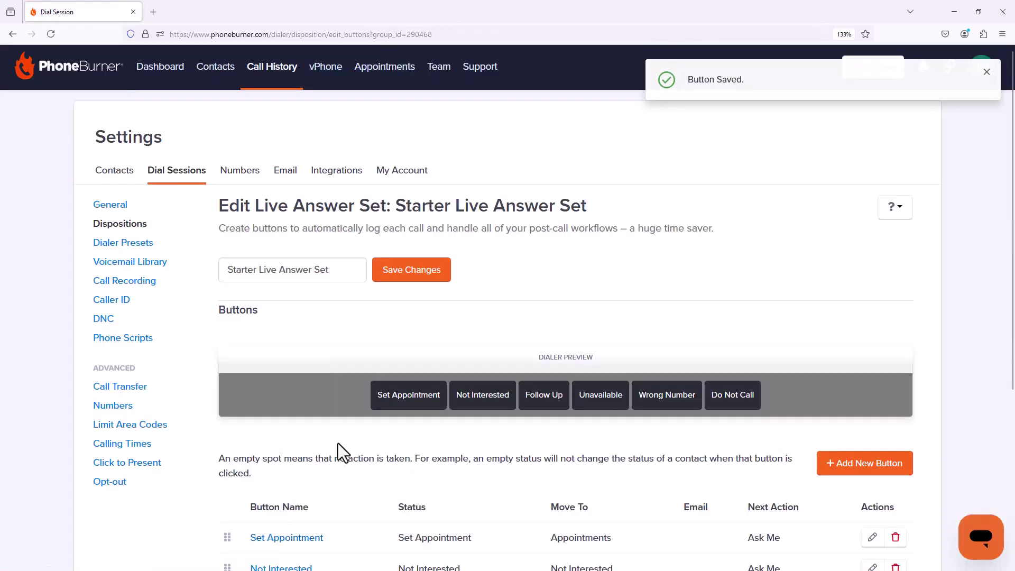
Create a folder named 'DNC' with no parent folder as the Do Not Call destination
scroll(338, 447, "down", 5)
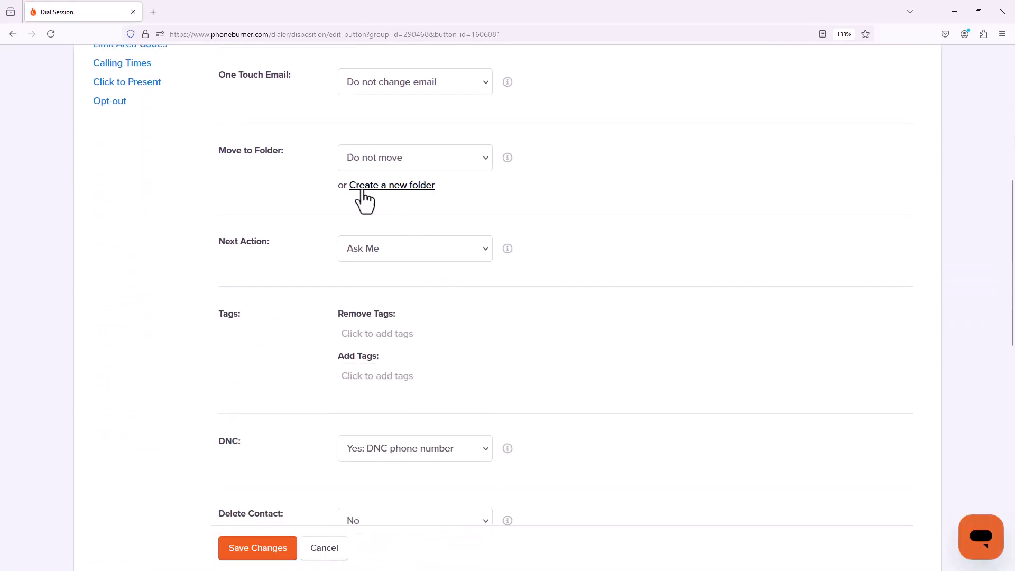
left_click(383, 155)
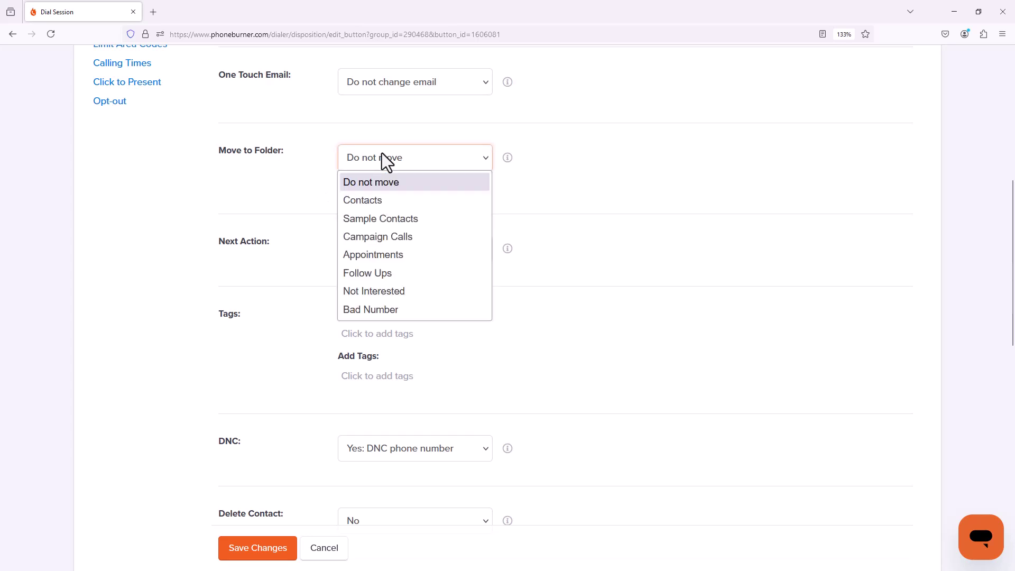
left_click(551, 188)
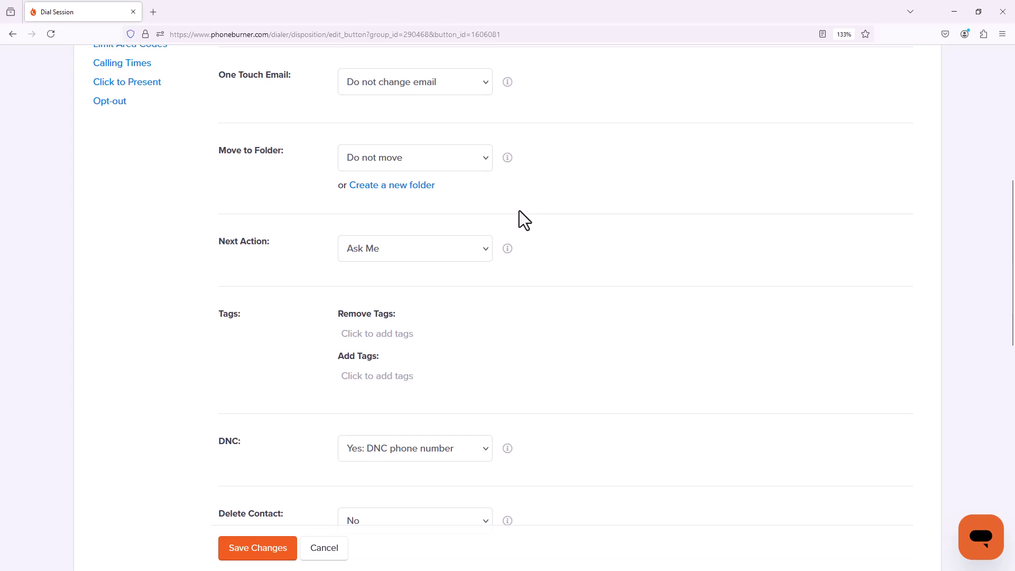
left_click(413, 188)
left_click(451, 179)
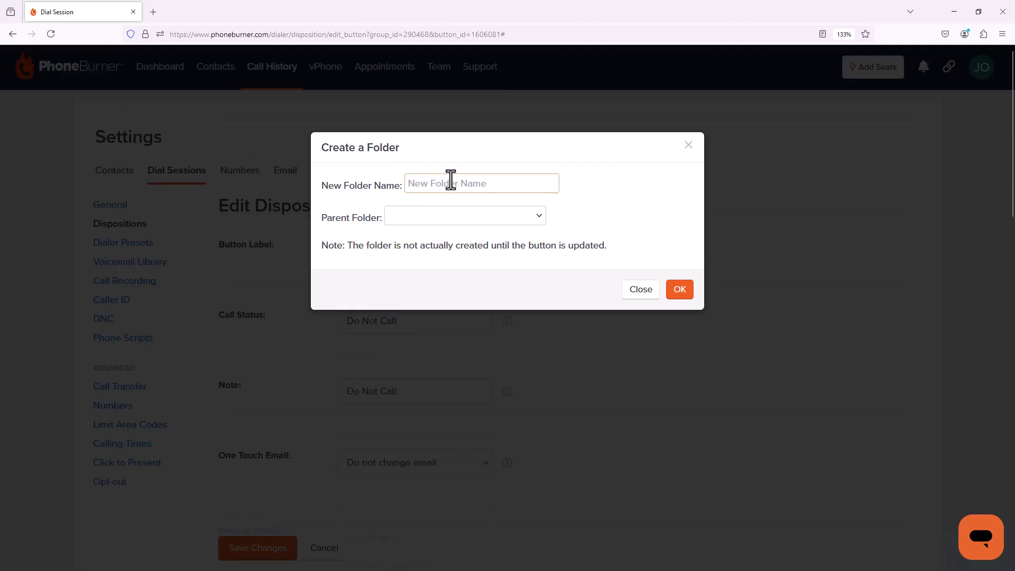
type("DNC")
left_click(543, 218)
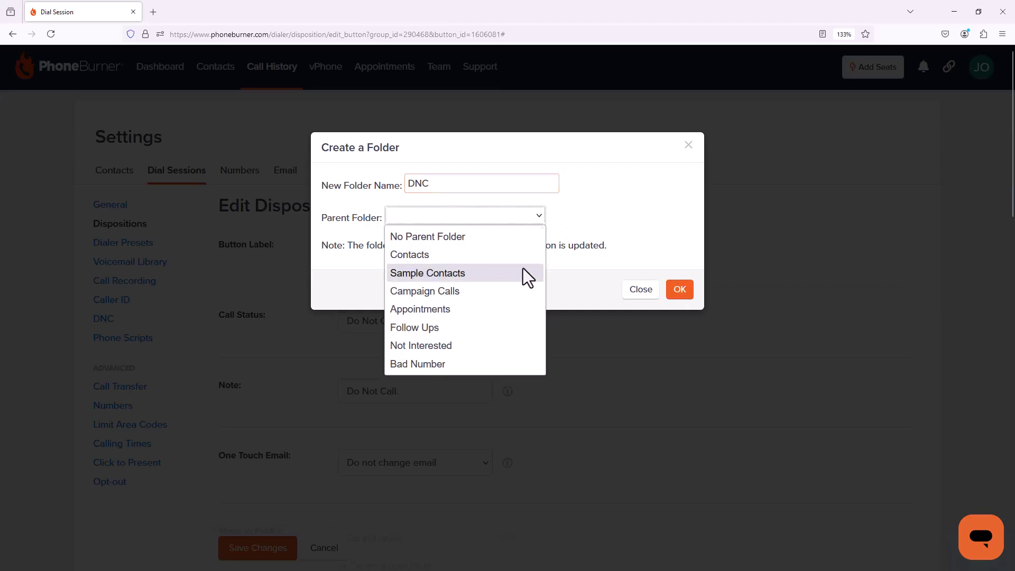
left_click(614, 239)
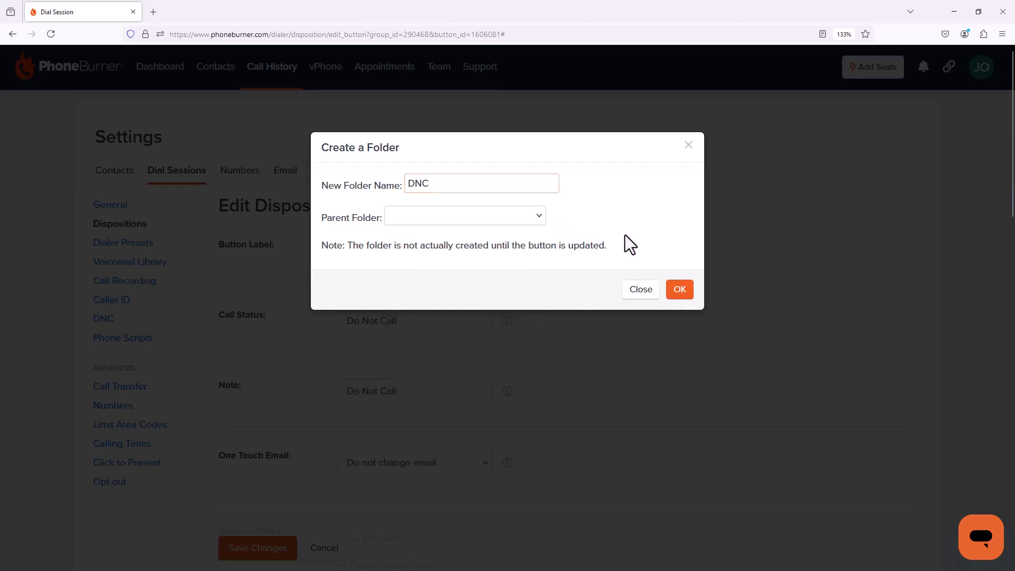
left_click(680, 290)
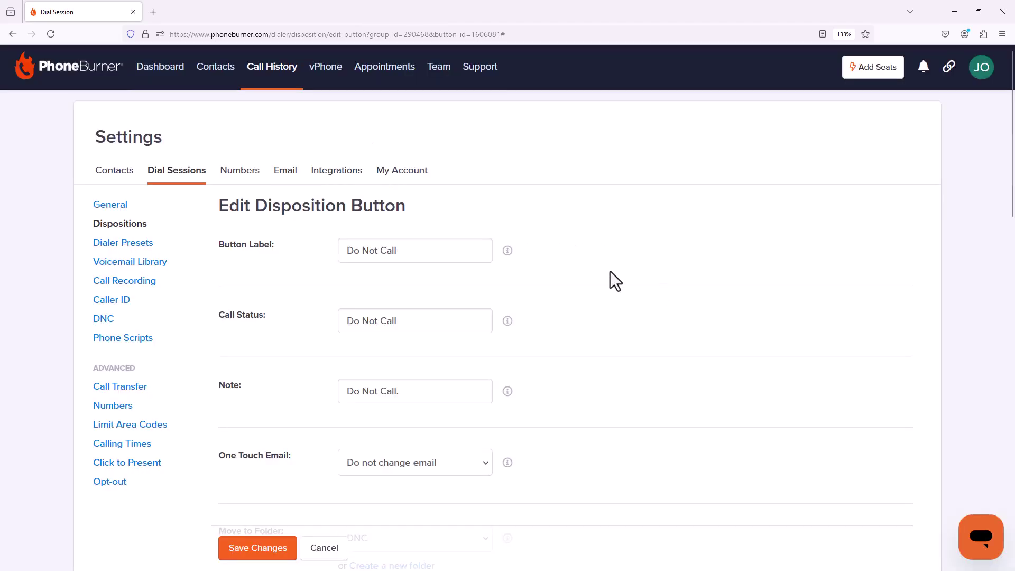
Keep the DNC option at 'Yes: DNC phone number' and save the Do Not Call button
scroll(611, 272, "down", 6)
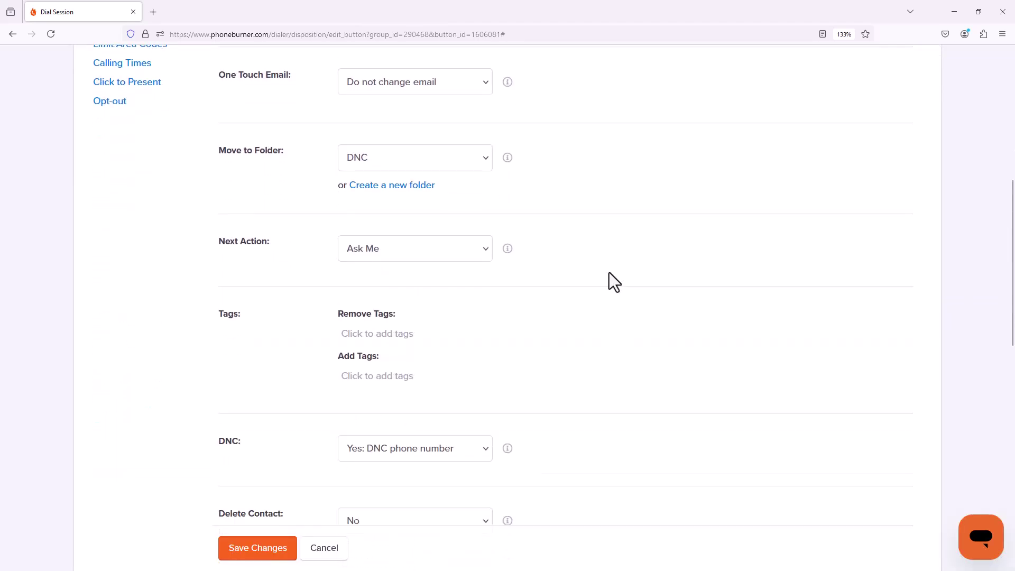
scroll(611, 272, "down", 3)
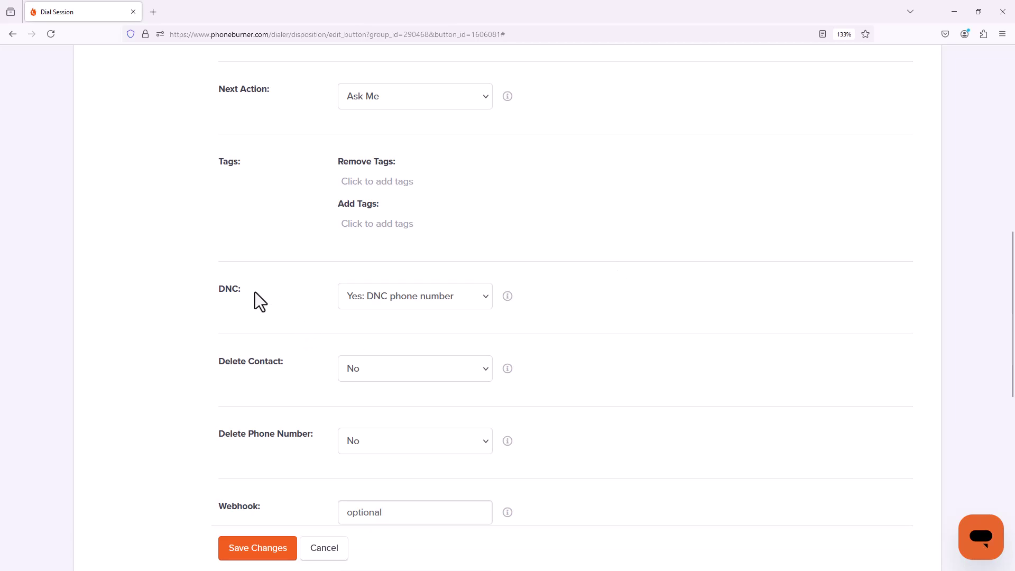
left_click(407, 297)
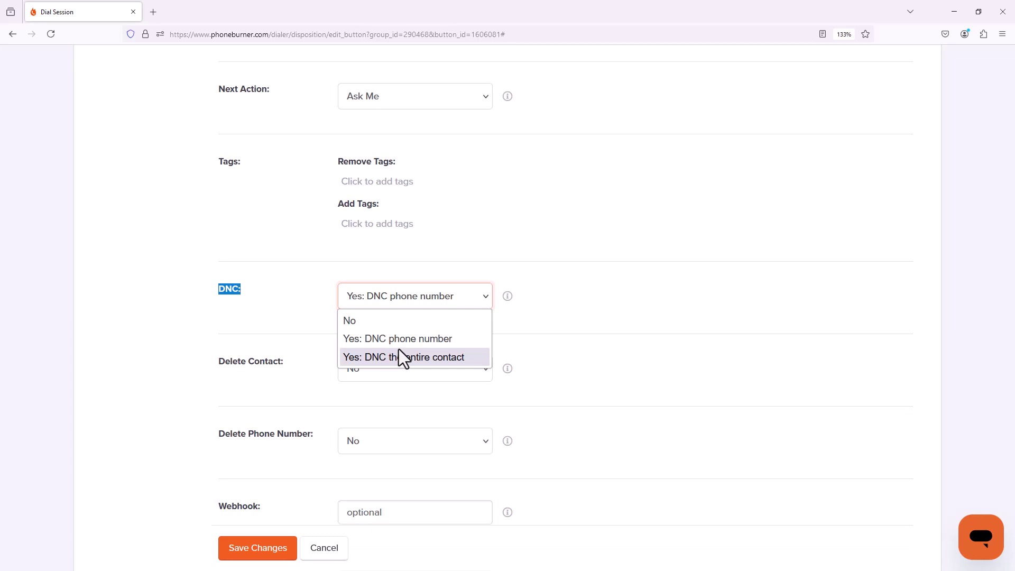
left_click(564, 300)
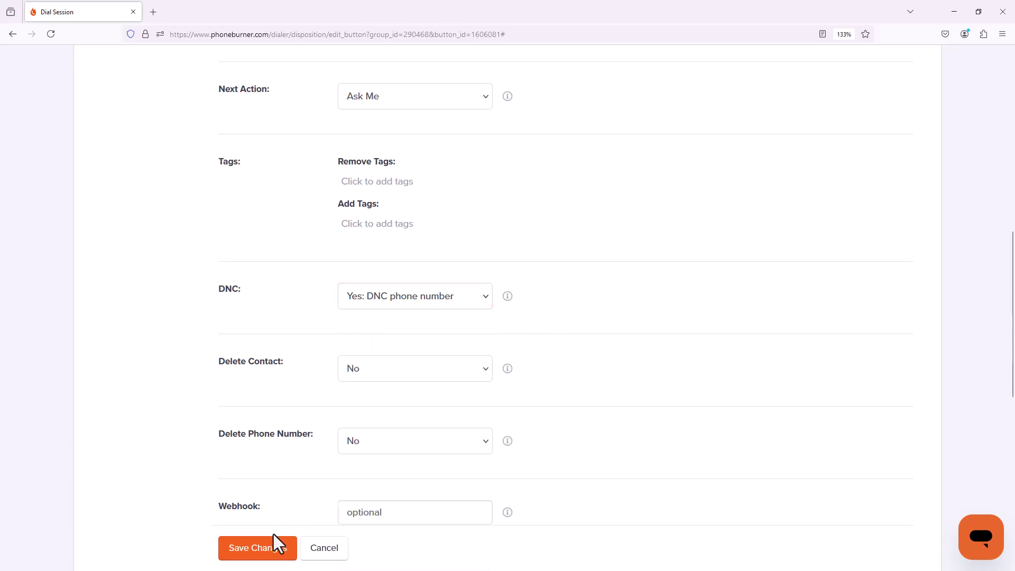
left_click(256, 549)
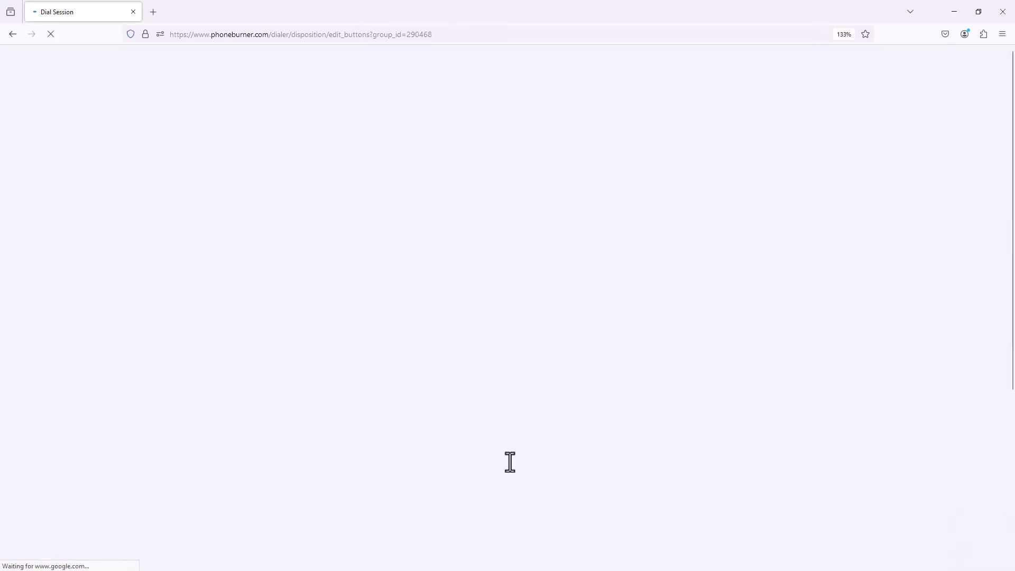
Scroll the Buttons table to confirm Do Not Call now moves contacts to DNC
scroll(510, 461, "down", 5)
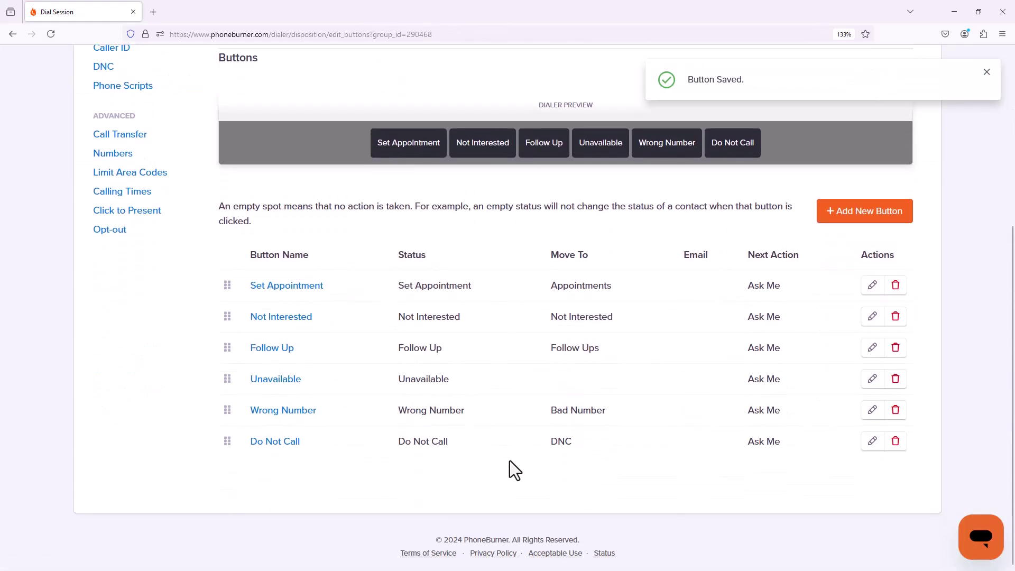